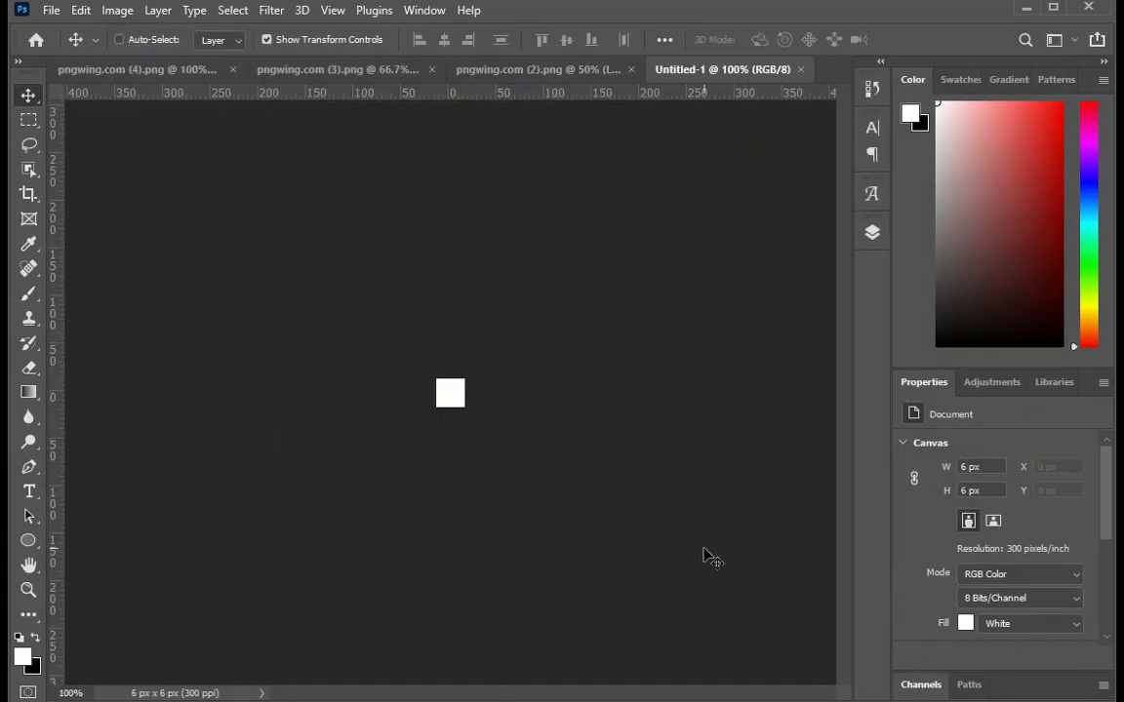
# Close the 6 x 6 px document and create a new 6 x 6 inch document at 300 pixels/inch.
pyautogui.hotkey('ctrl', '0')
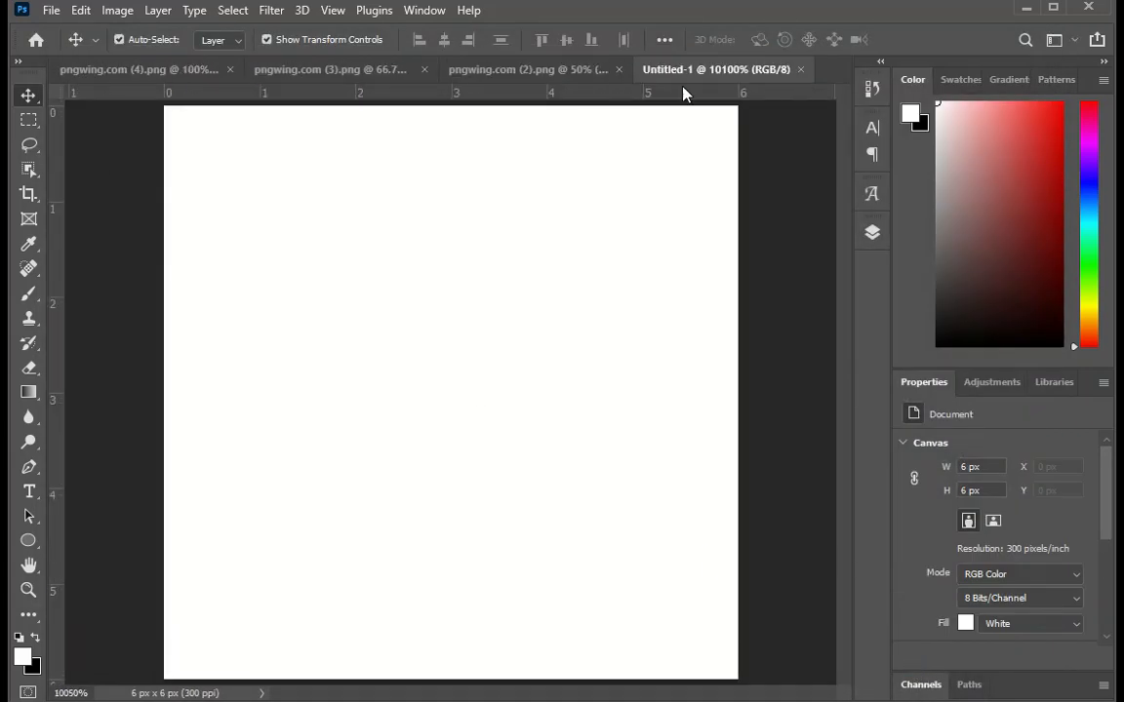
pyautogui.click(798, 69)
pyautogui.click(51, 10)
pyautogui.click(67, 30)
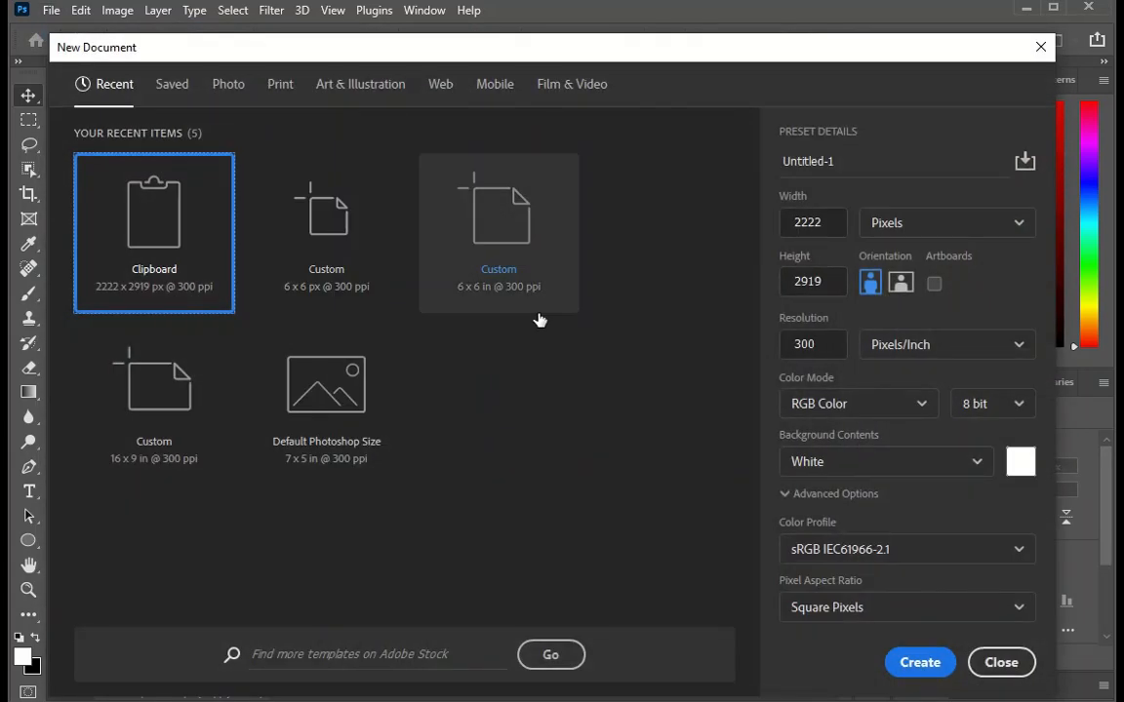
pyautogui.click(260, 378)
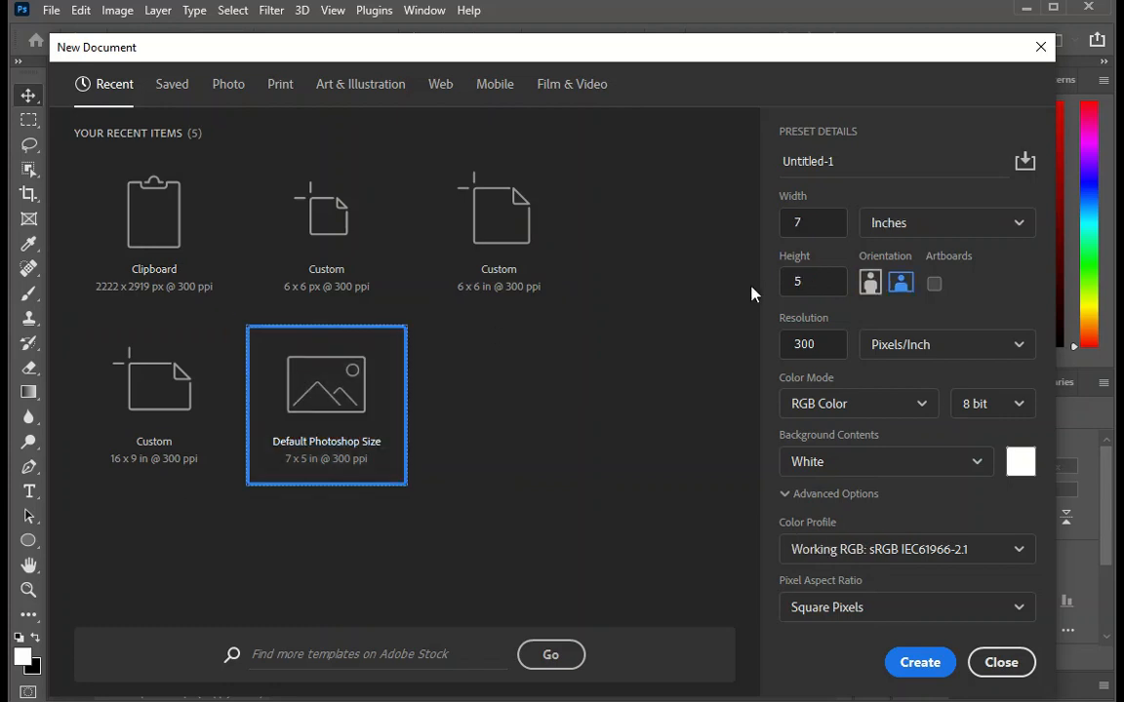
pyautogui.click(810, 219)
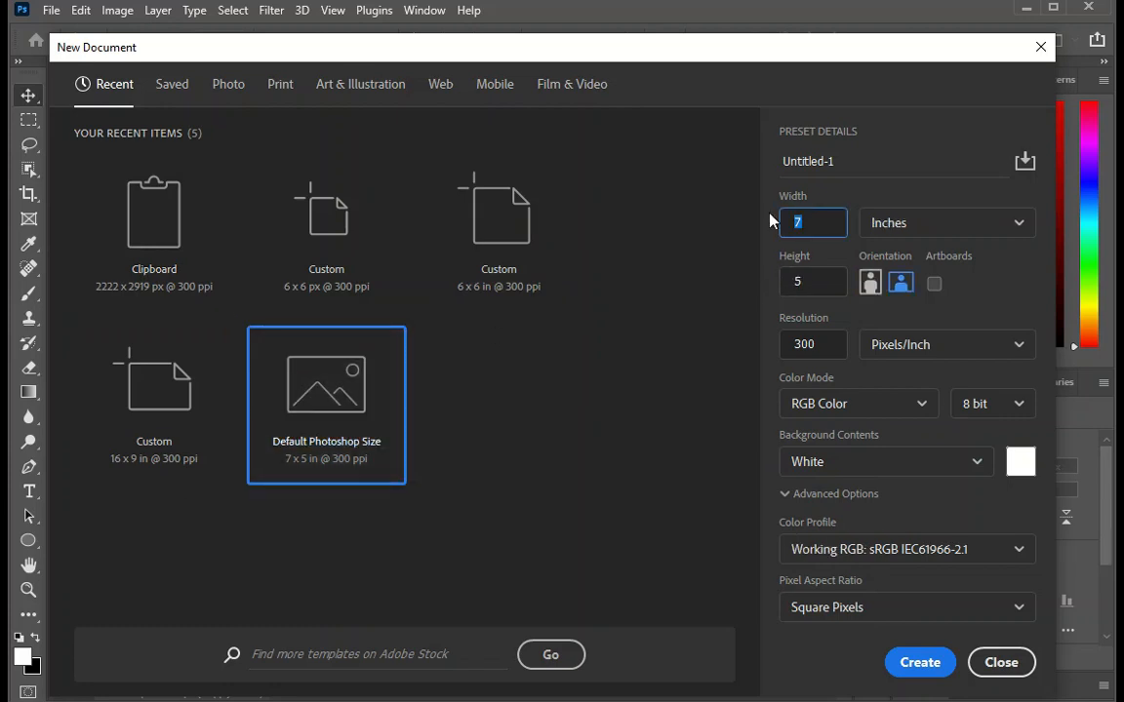
pyautogui.write('6')
pyautogui.press('Tab')
pyautogui.write('6')
pyautogui.press('Return')
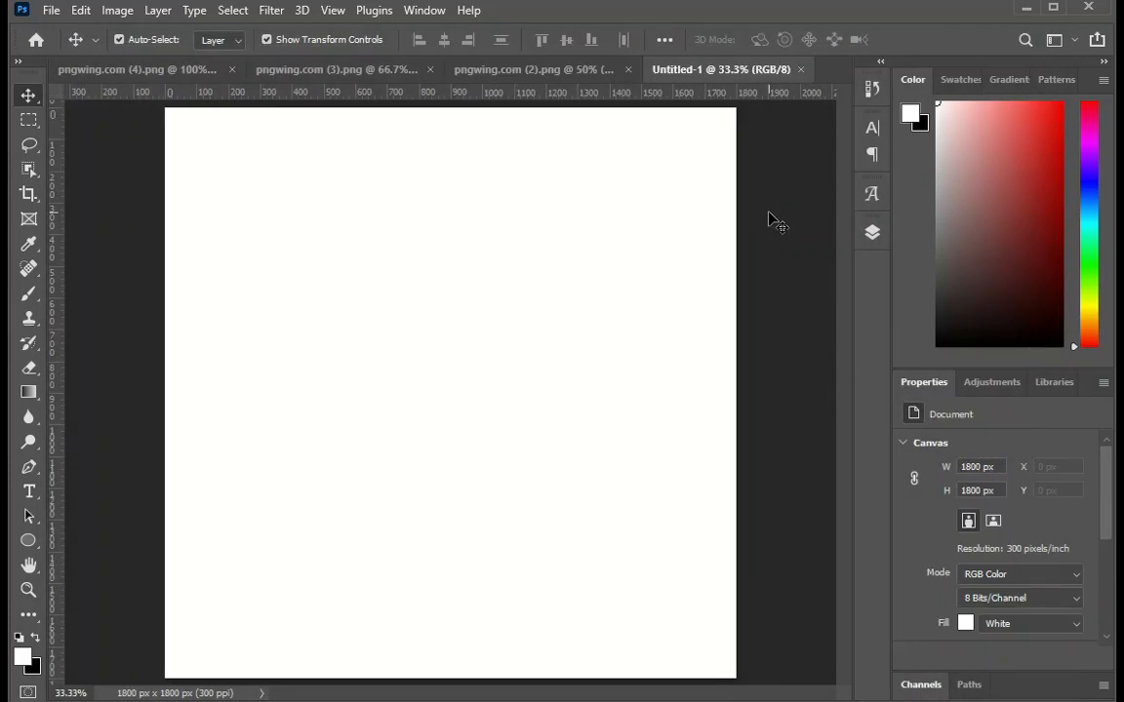
# Open the photo edit.jpg alongside the new blank document.
pyautogui.click(54, 11)
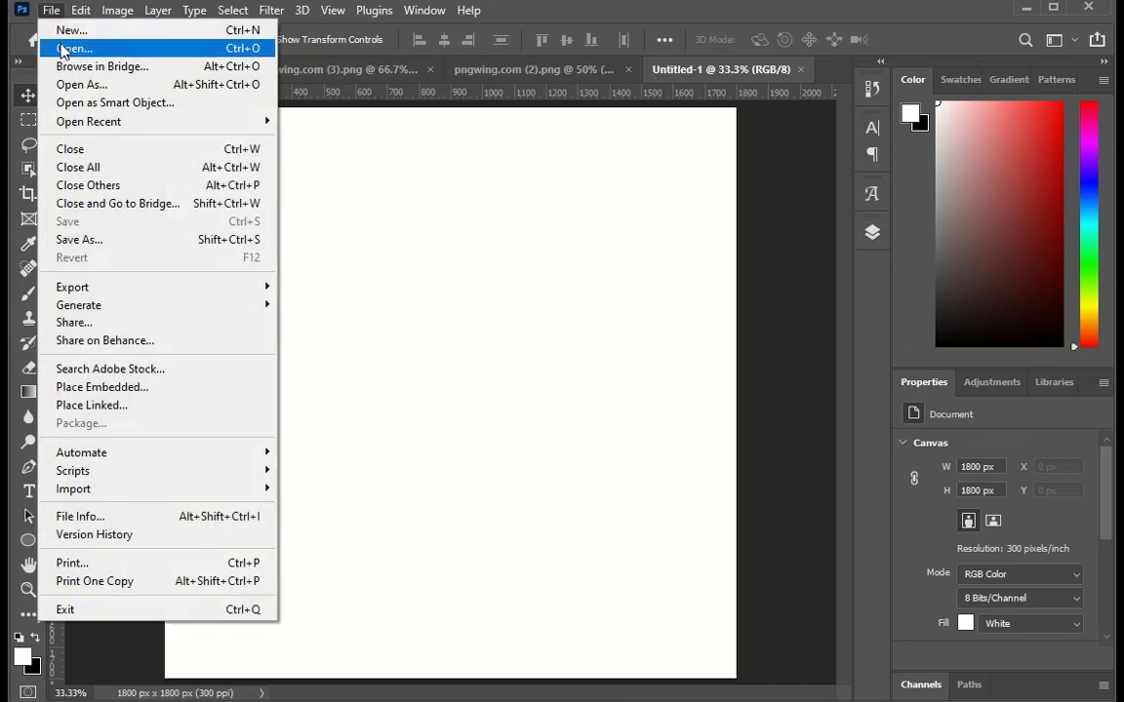
pyautogui.click(75, 48)
pyautogui.doubleClick(429, 186)
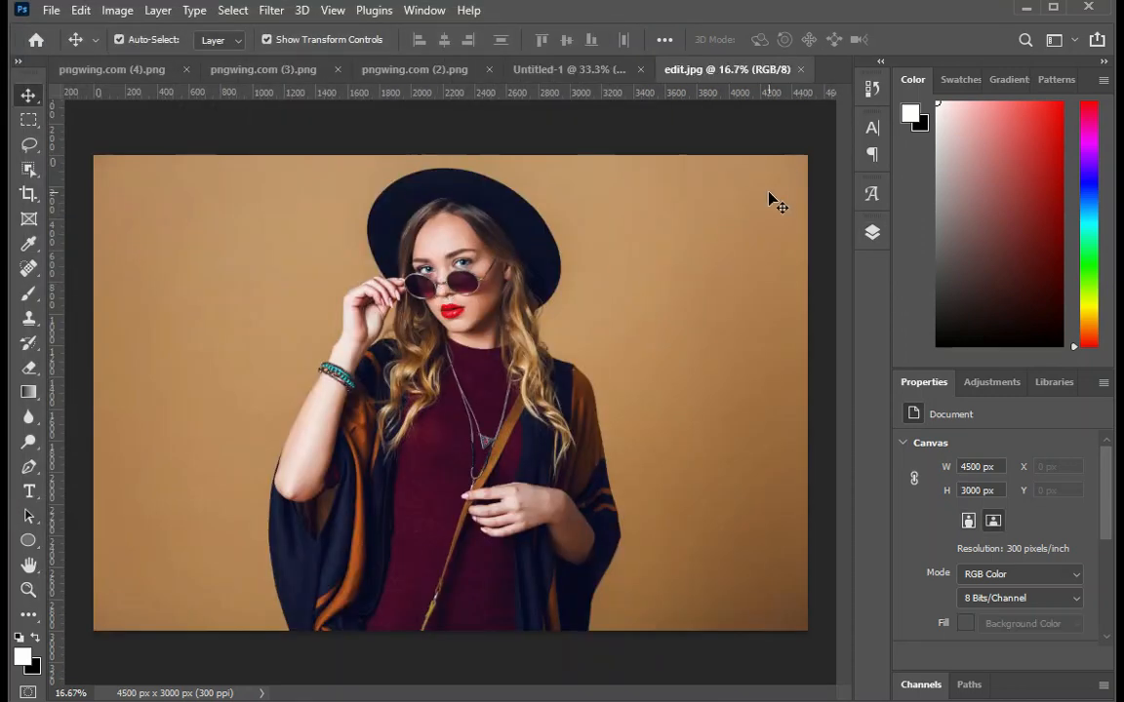
pyautogui.click(599, 73)
pyautogui.click(707, 69)
# Mask out the photo's background using Select Subject on the woman, and convert the masked layer to a smart object.
pyautogui.press('w')
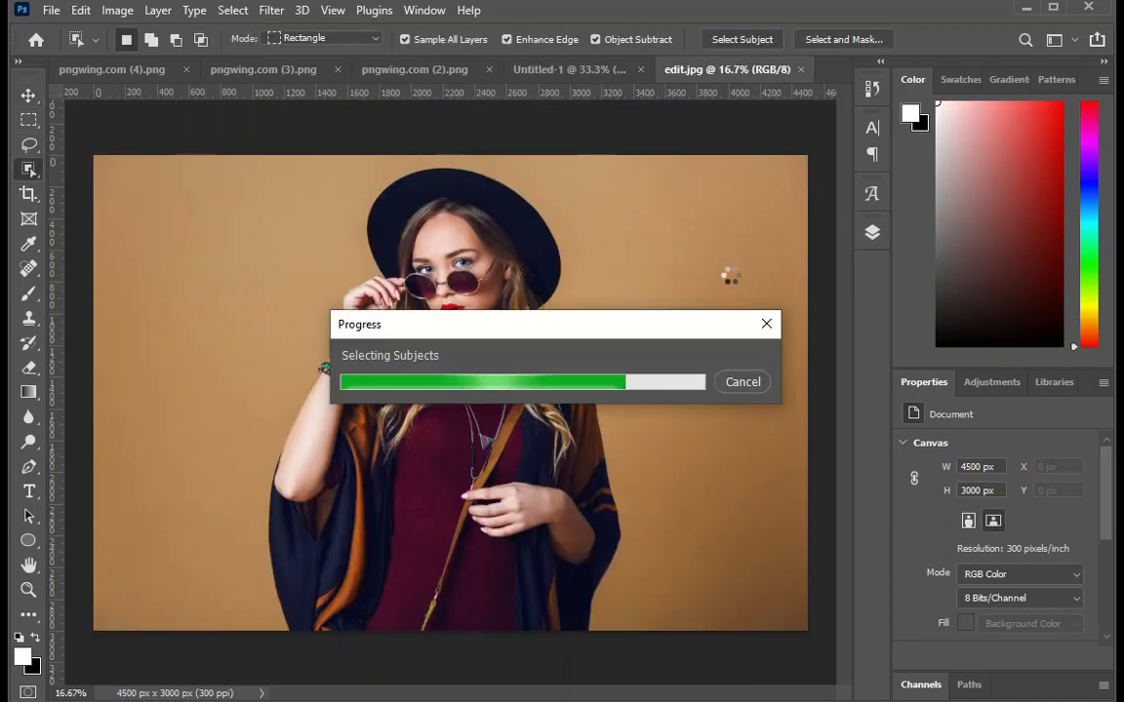
pyautogui.click(871, 233)
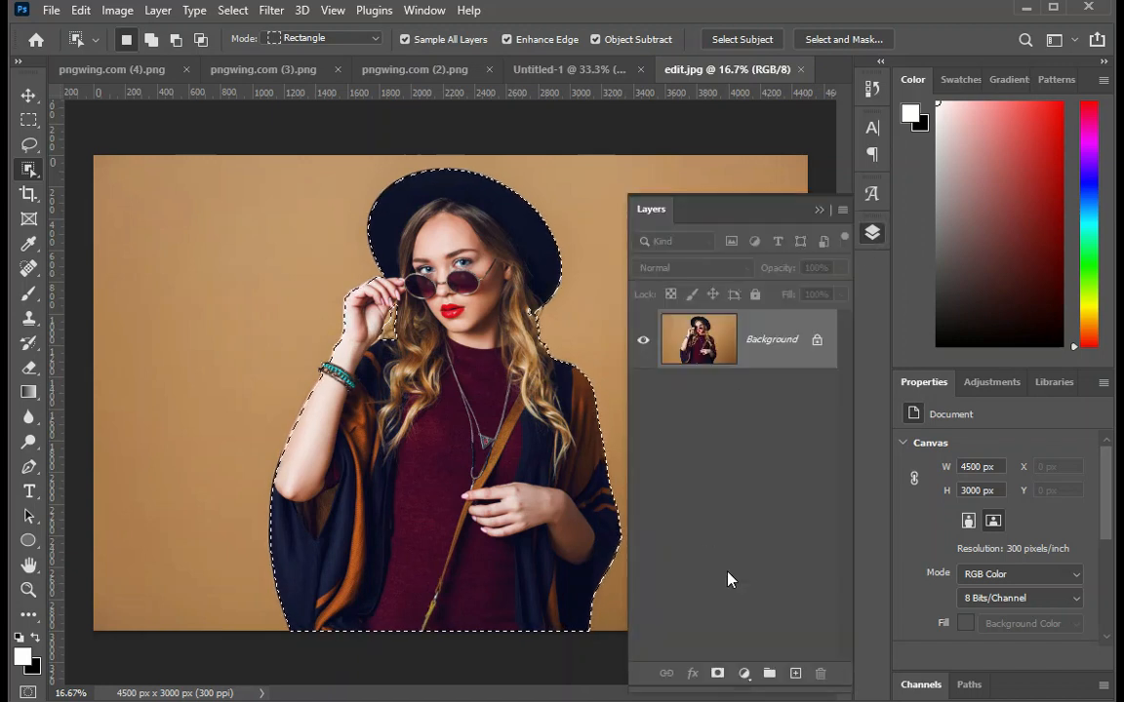
pyautogui.click(717, 674)
pyautogui.rightClick(836, 348)
pyautogui.click(785, 317)
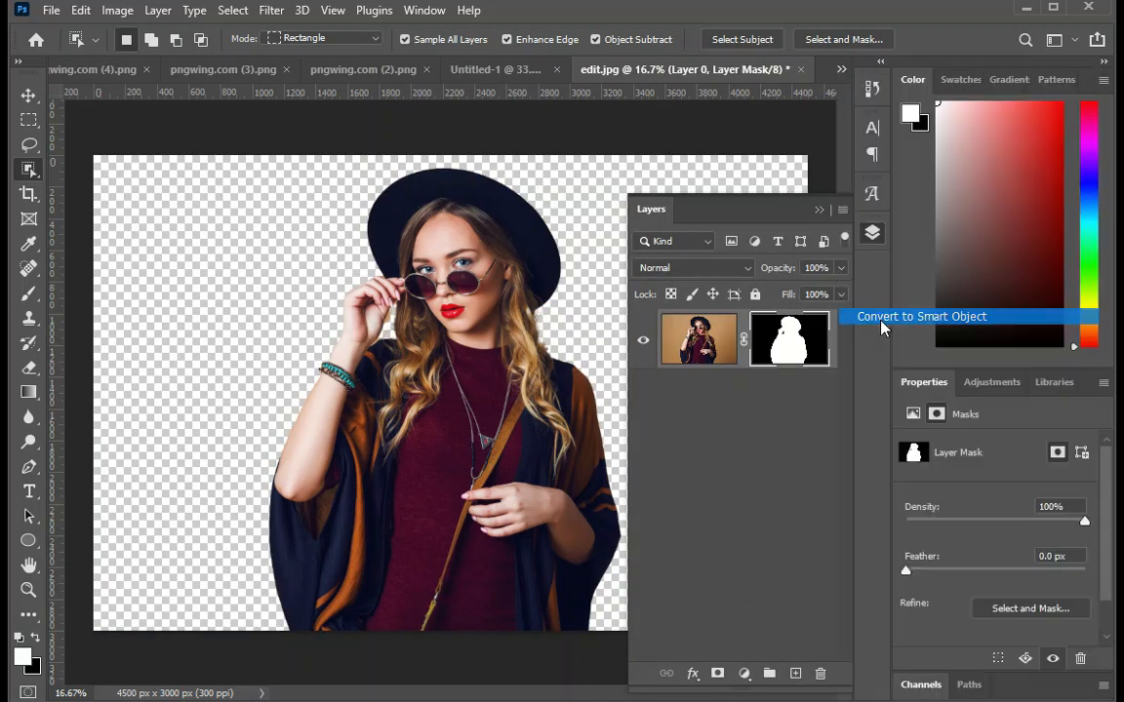
# Add a Solid Color fill layer in dark blue (RGB 6, 32, 106) to the Untitled-1 document.
pyautogui.click(497, 70)
pyautogui.click(871, 233)
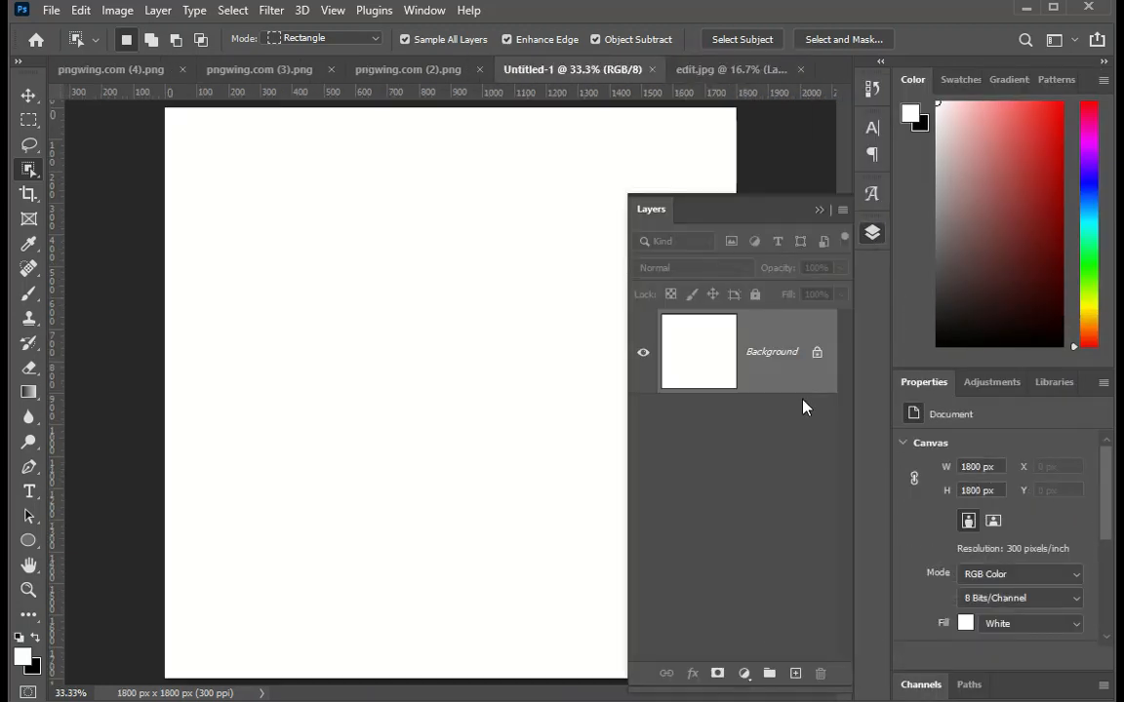
pyautogui.click(742, 673)
pyautogui.click(781, 333)
pyautogui.click(930, 503)
pyautogui.click(900, 495)
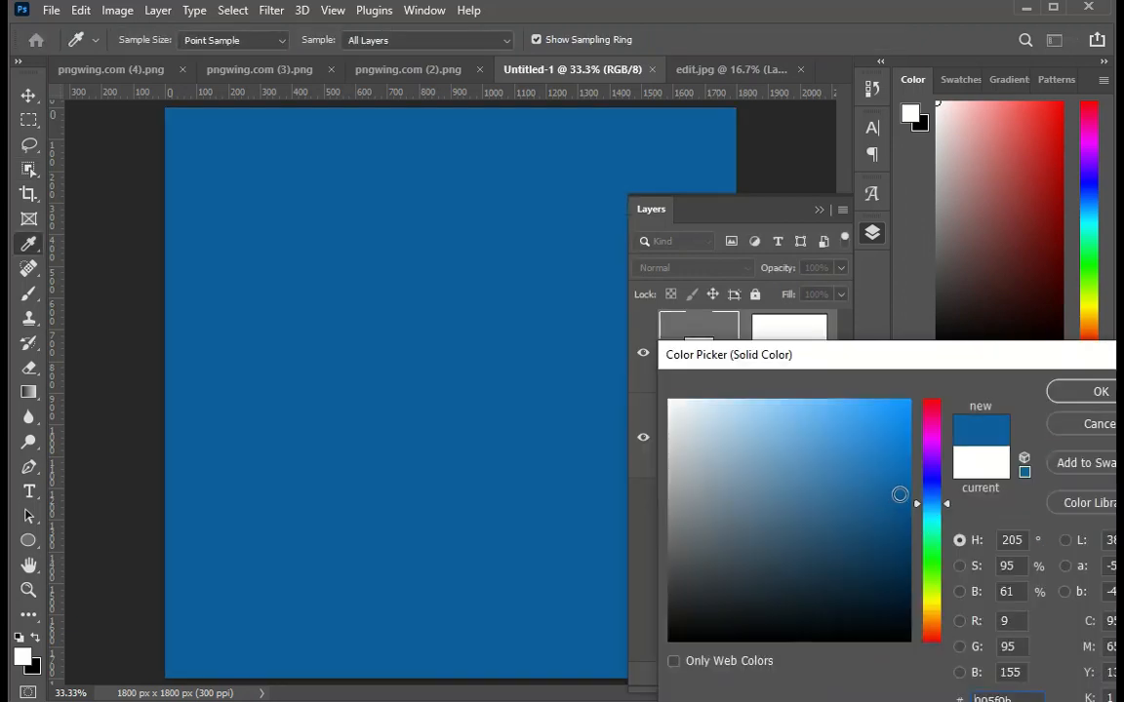
pyautogui.moveTo(930, 504); pyautogui.dragTo(929, 490)
pyautogui.click(896, 546)
pyautogui.click(933, 485)
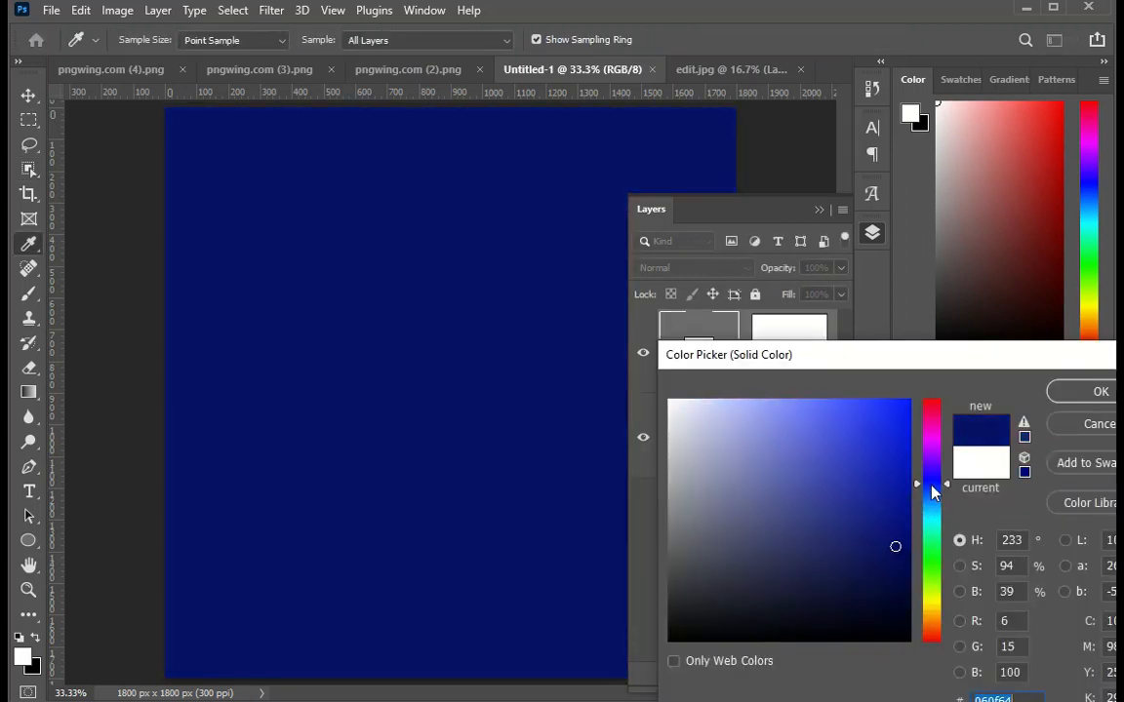
pyautogui.moveTo(934, 519); pyautogui.dragTo(929, 503)
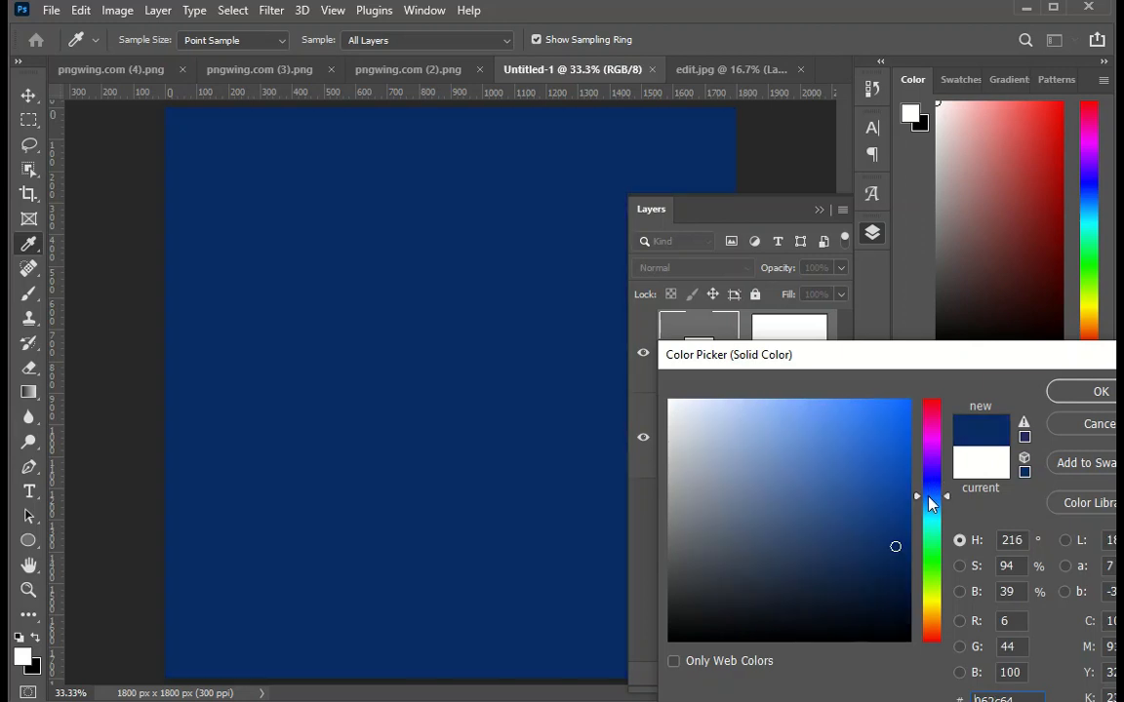
pyautogui.click(931, 490)
pyautogui.click(880, 537)
pyautogui.click(900, 555)
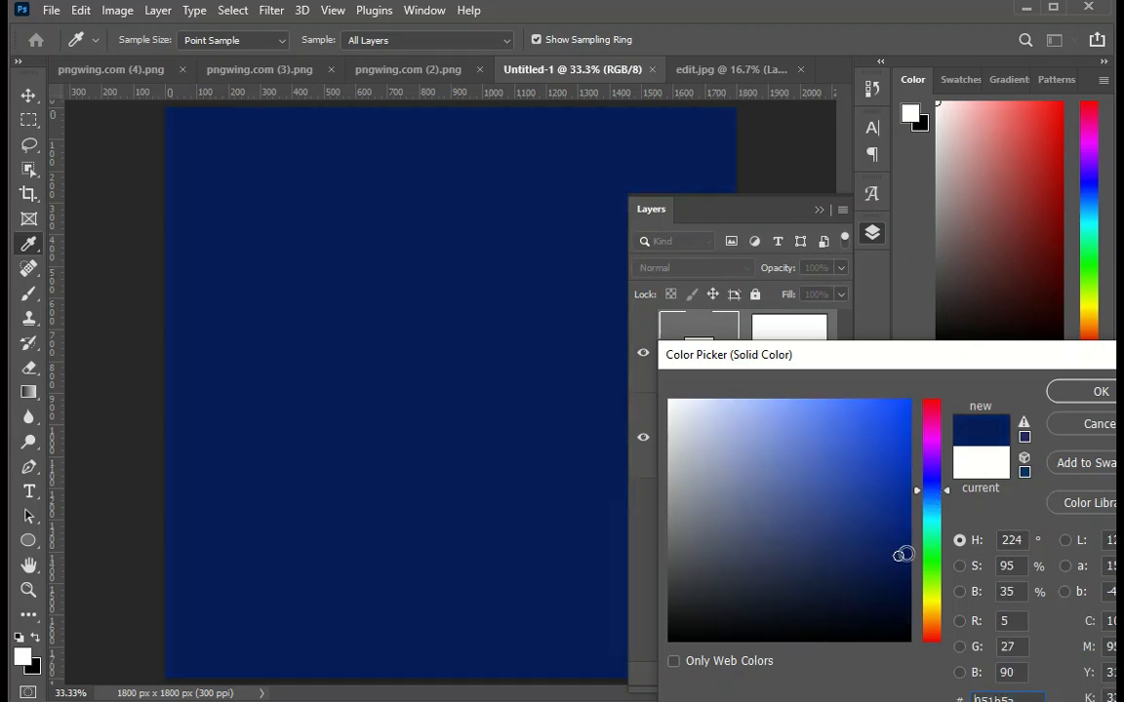
pyautogui.moveTo(906, 566); pyautogui.dragTo(900, 542)
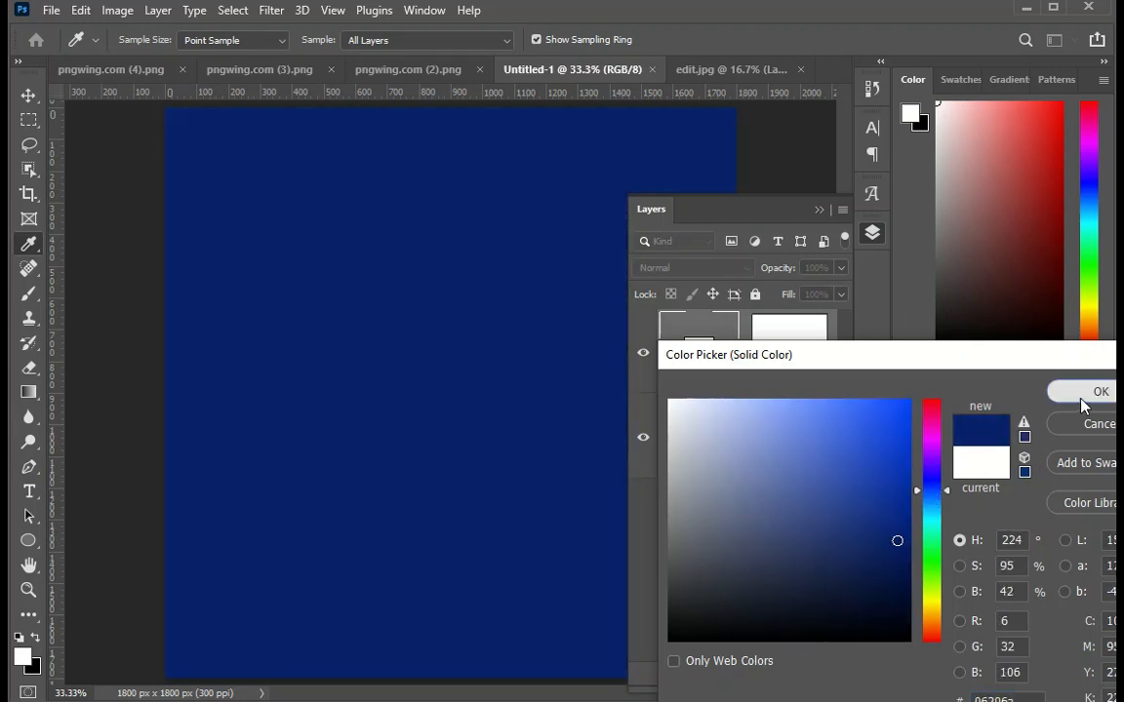
pyautogui.click(1098, 391)
# Add a Gradient fill layer above the blue fill with Radial style and Reverse and Dither enabled.
pyautogui.click(744, 673)
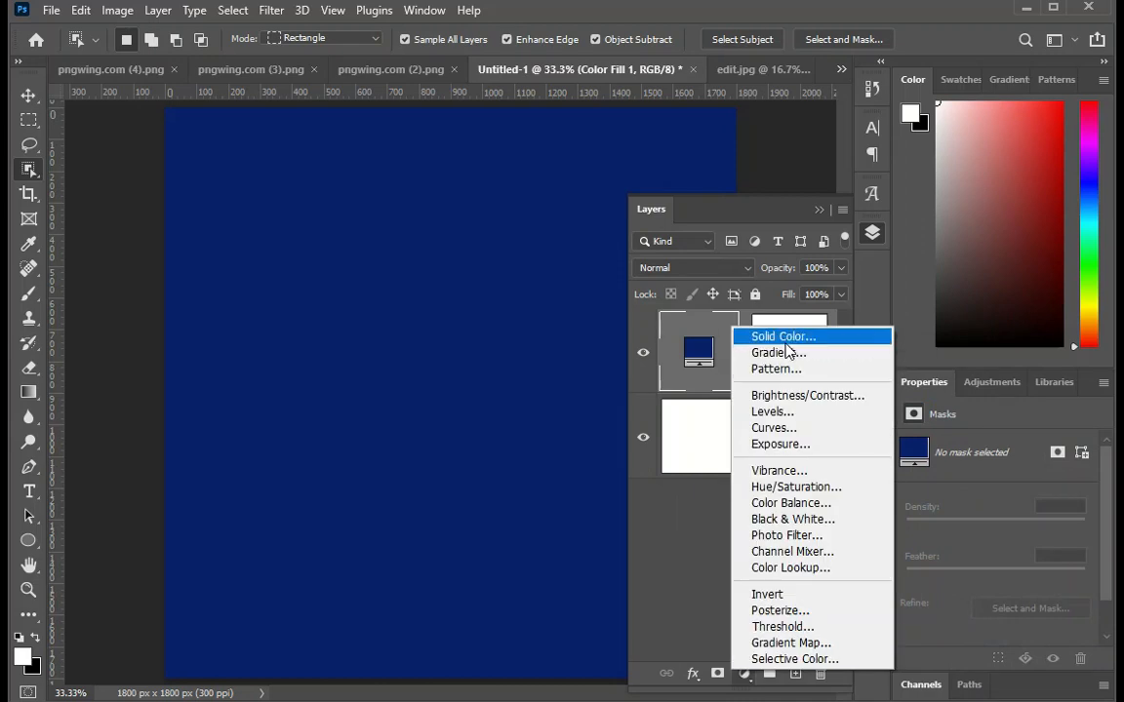
pyautogui.click(791, 355)
pyautogui.click(516, 293)
pyautogui.click(564, 293)
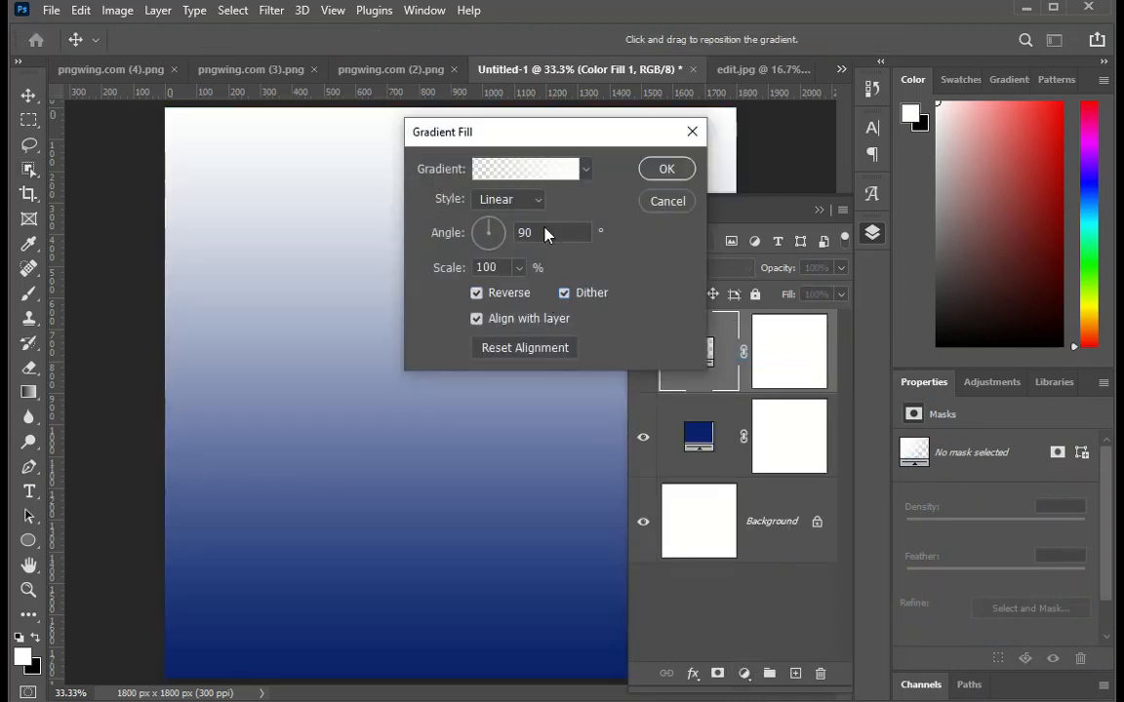
pyautogui.click(510, 199)
pyautogui.click(532, 231)
# Choose the Blue_27 preset from the Blues group as the fill layer's gradient.
pyautogui.click(572, 176)
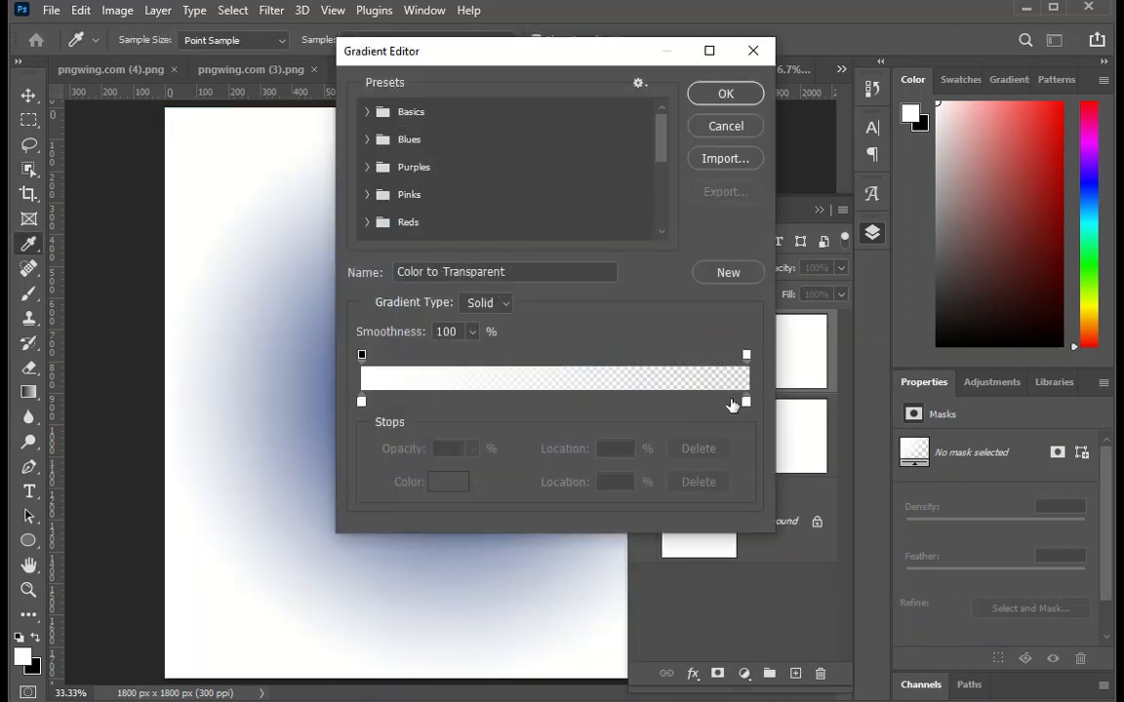
pyautogui.click(401, 147)
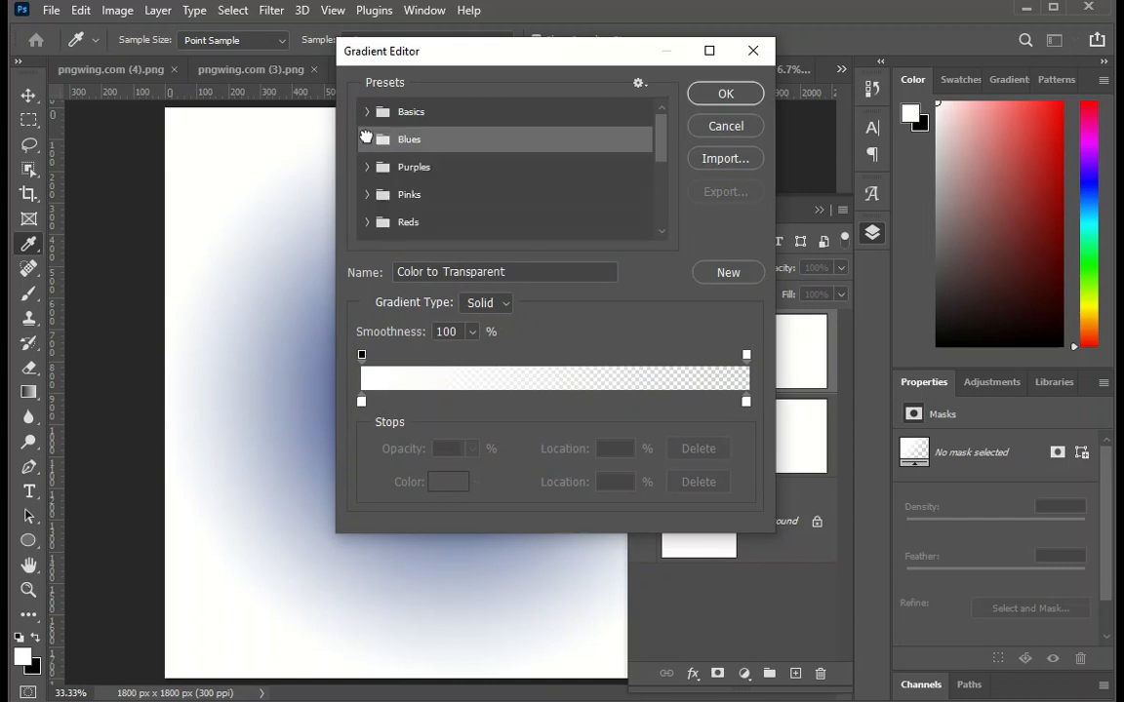
pyautogui.click(366, 138)
pyautogui.click(483, 230)
pyautogui.click(632, 230)
pyautogui.click(633, 231)
pyautogui.moveTo(530, 50); pyautogui.dragTo(809, 115)
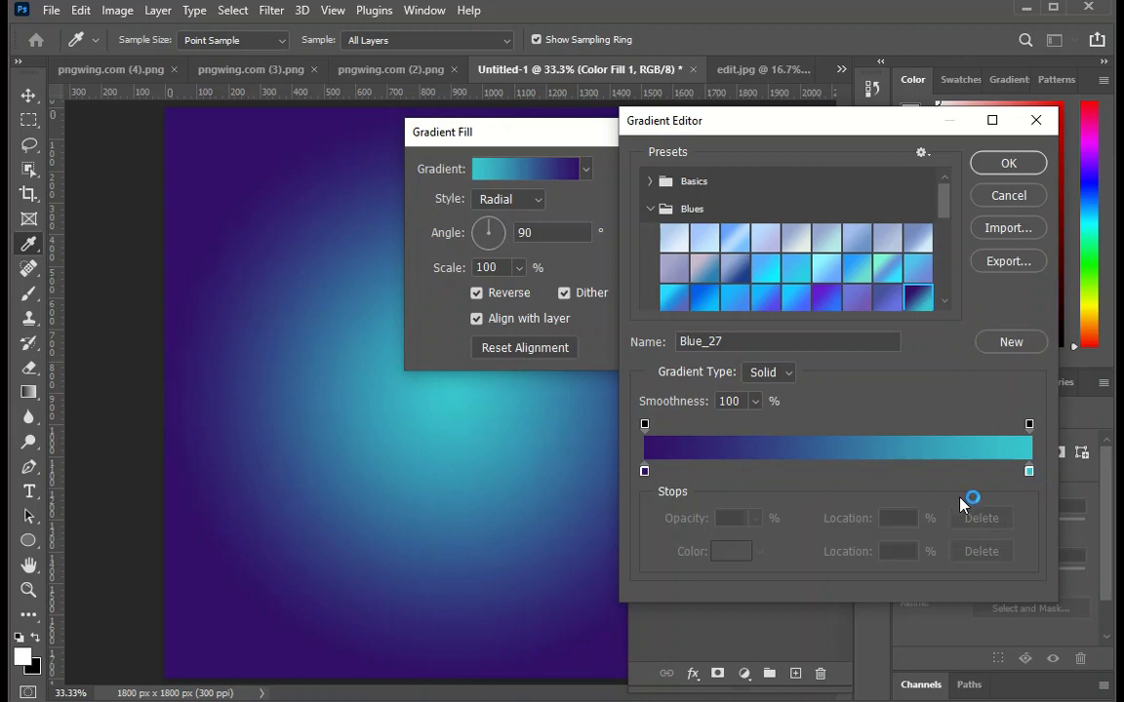
# Try the gradient's turquoise color stop at locations 50% and 20%, and return it to 100%.
pyautogui.click(1028, 472)
pyautogui.write('50')
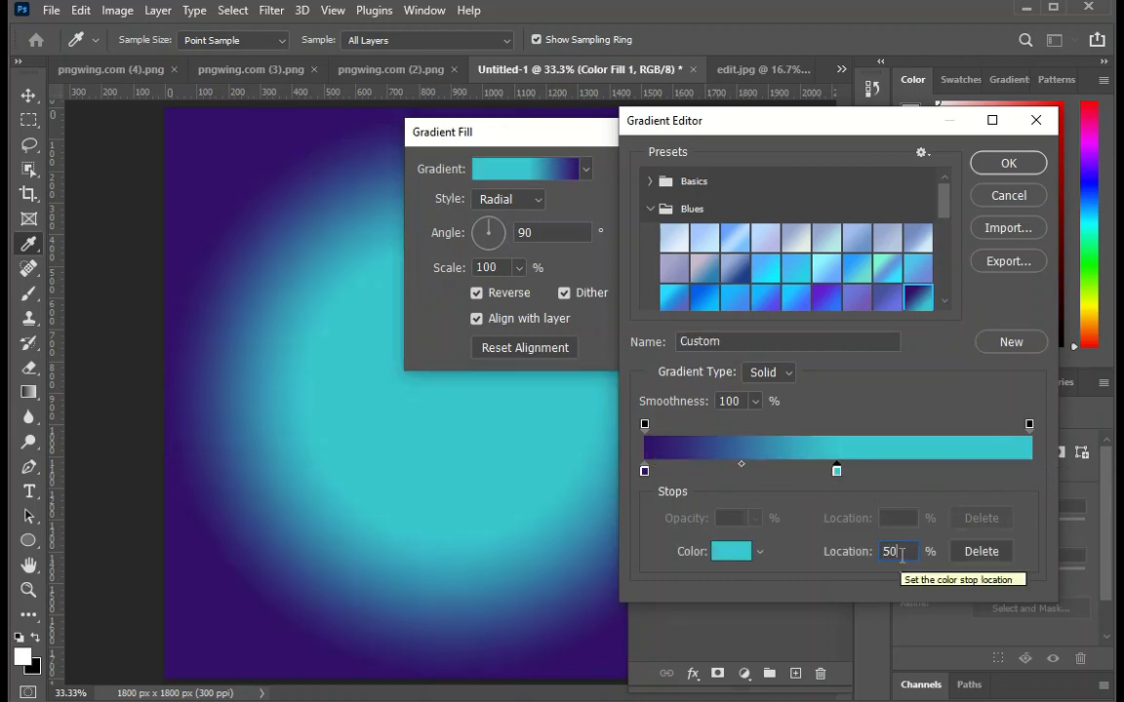
pyautogui.press('BackSpace')
pyautogui.press('BackSpace')
pyautogui.write('100')
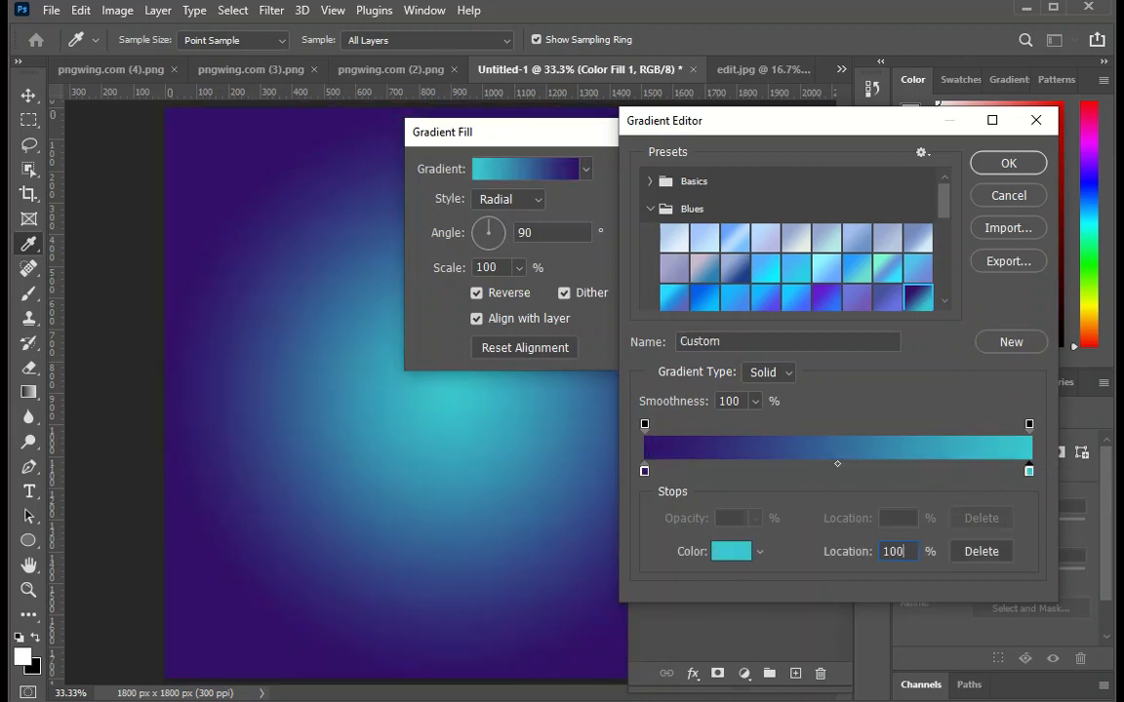
pyautogui.press('BackSpace')
pyautogui.press('BackSpace')
pyautogui.write('20')
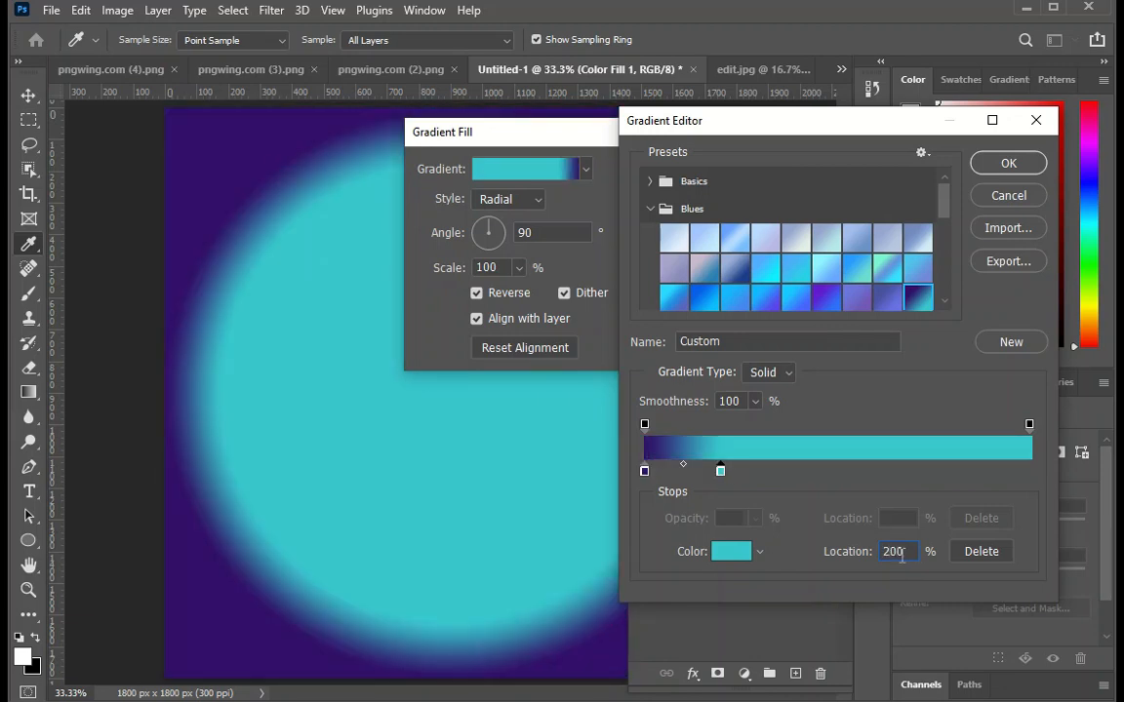
pyautogui.press('BackSpace')
pyautogui.press('BackSpace')
pyautogui.write('100')
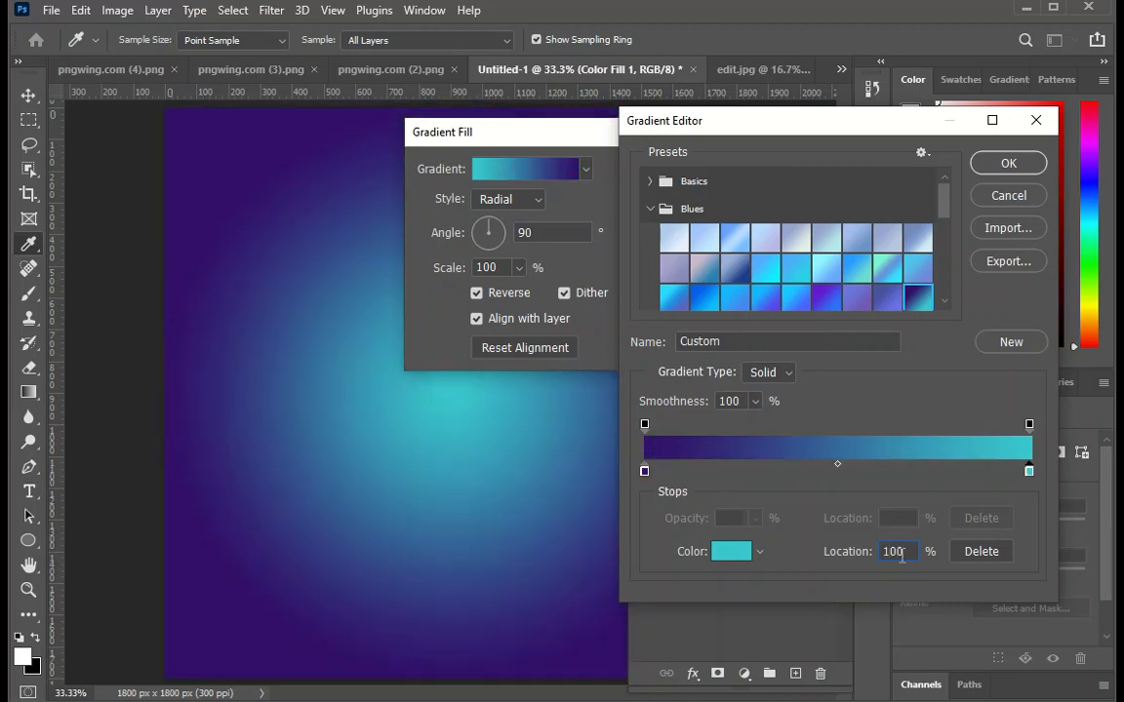
# Accept the edited gradient, increase its scale so the turquoise glow spreads wider, and apply the gradient fill.
pyautogui.press('Return')
pyautogui.moveTo(550, 115); pyautogui.dragTo(855, 172)
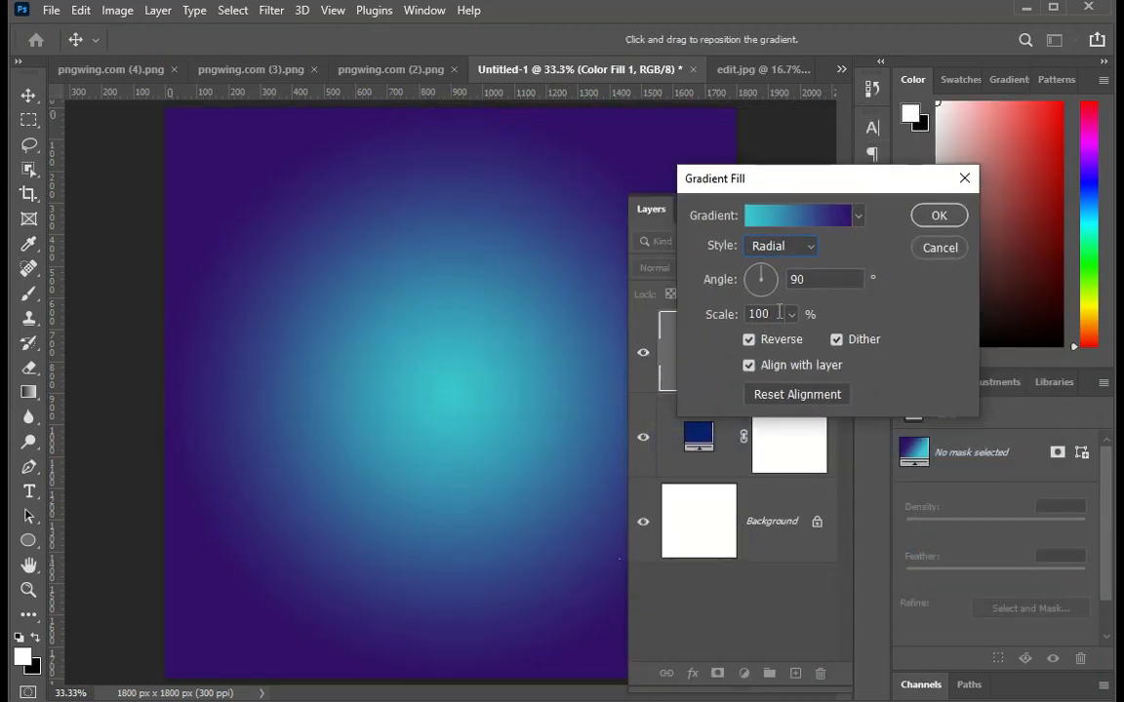
pyautogui.moveTo(792, 355); pyautogui.dragTo(795, 342)
pyautogui.click(938, 216)
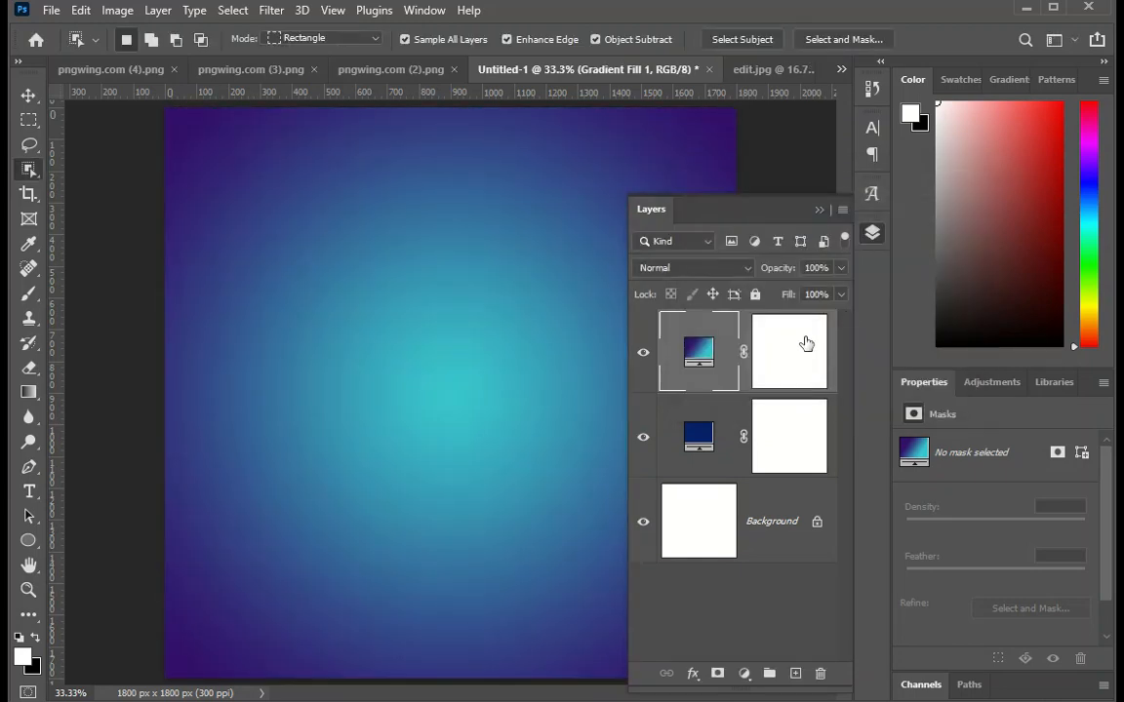
# Review the woman cut-out and the hearts image in the other open documents, and return to Untitled-1.
pyautogui.click(821, 211)
pyautogui.click(776, 69)
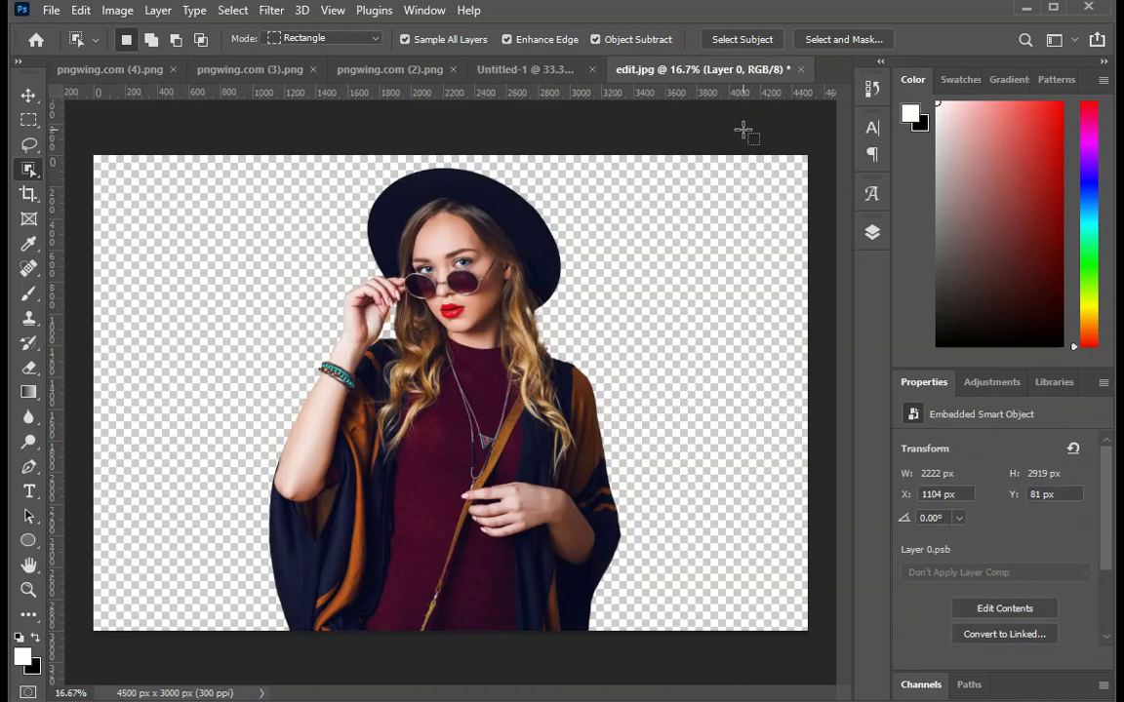
pyautogui.click(507, 70)
pyautogui.click(110, 69)
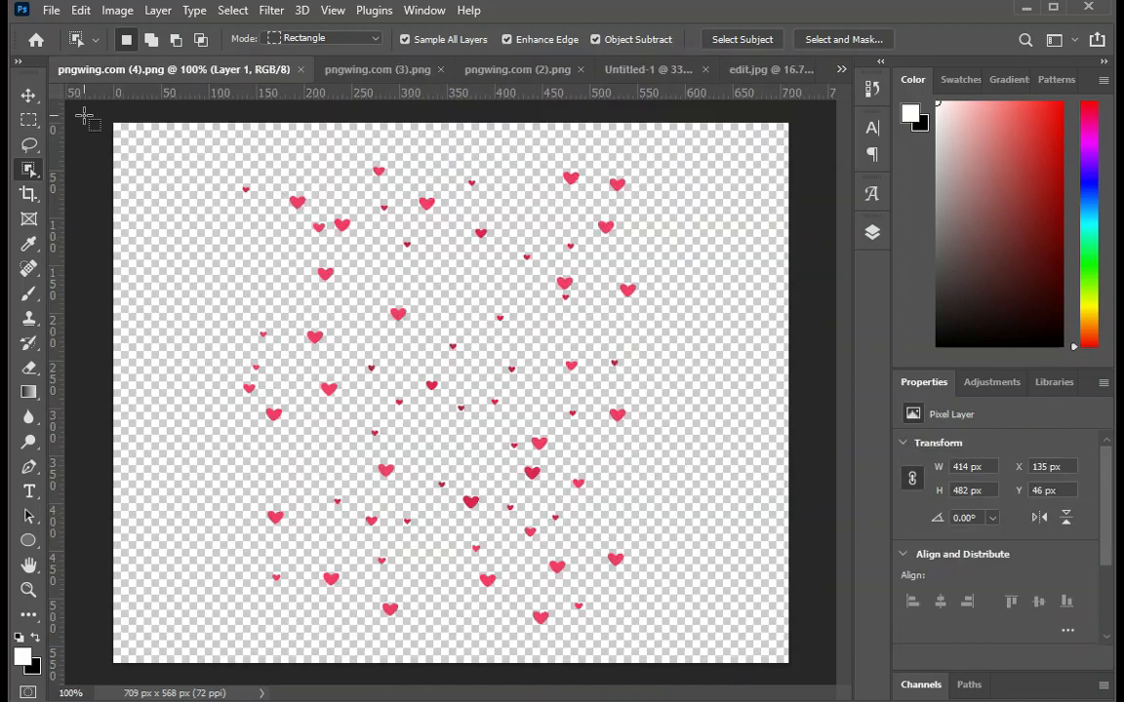
pyautogui.click(841, 70)
pyautogui.click(841, 71)
pyautogui.click(841, 71)
pyautogui.click(873, 139)
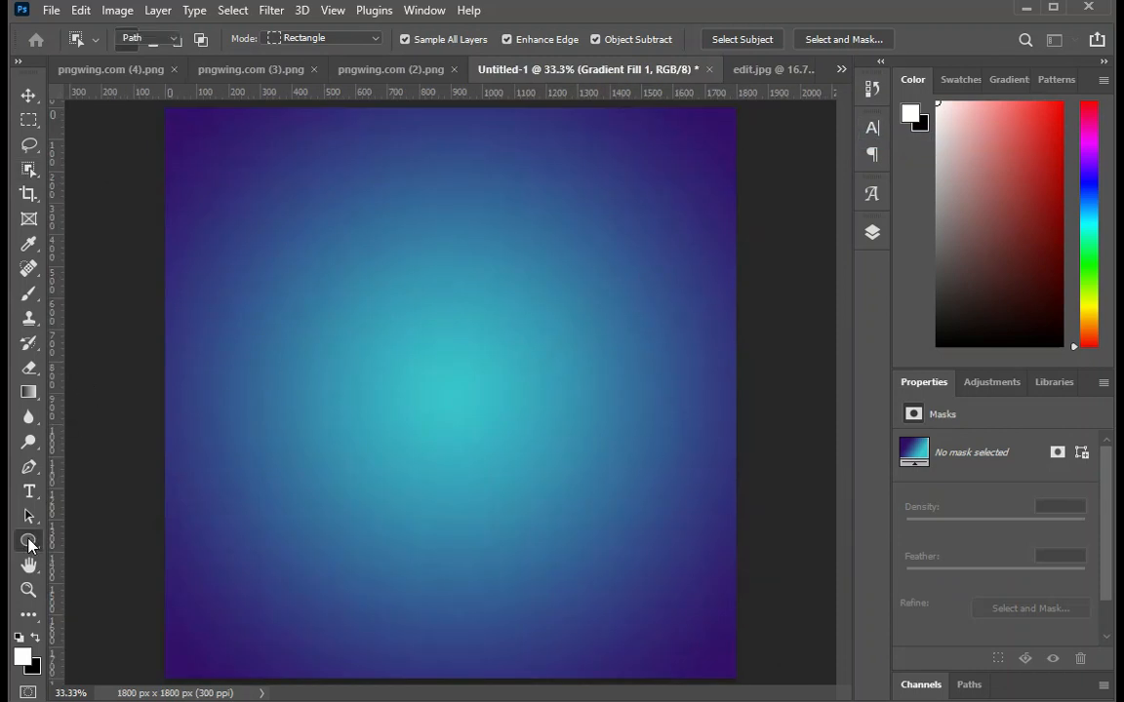
# Draw an ellipse in Shape mode, about 678 x 660 px, slightly below the center of the canvas.
pyautogui.rightClick(29, 542)
pyautogui.click(99, 575)
pyautogui.click(166, 38)
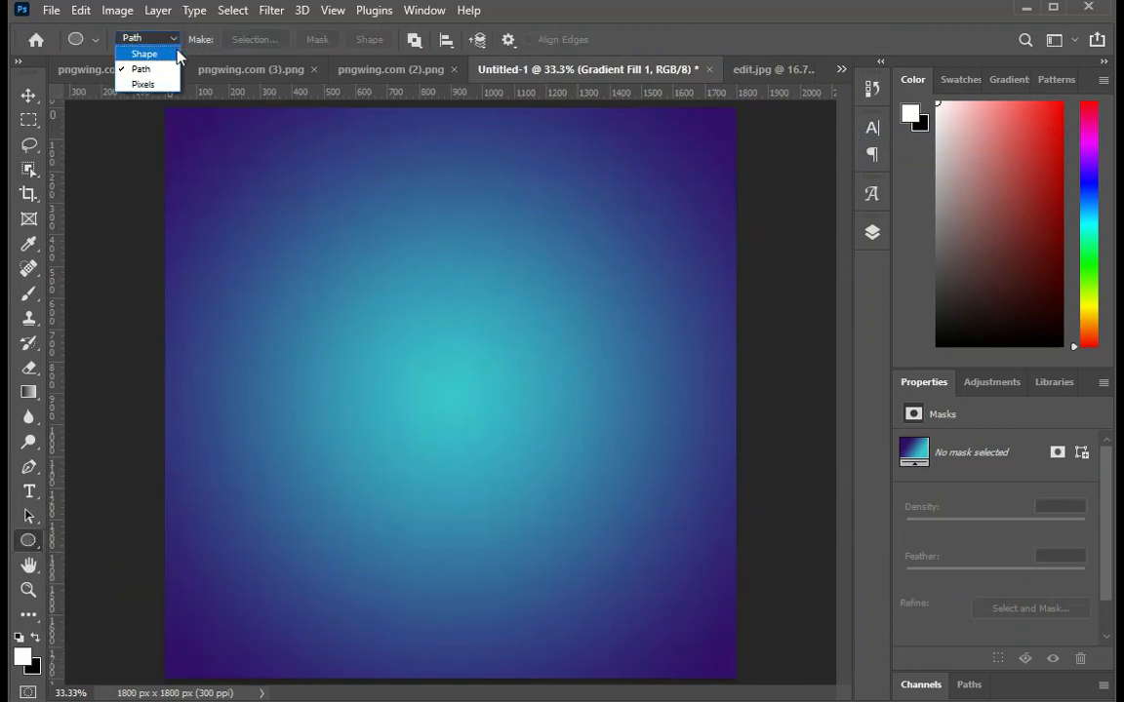
pyautogui.click(166, 41)
pyautogui.click(166, 39)
pyautogui.click(146, 57)
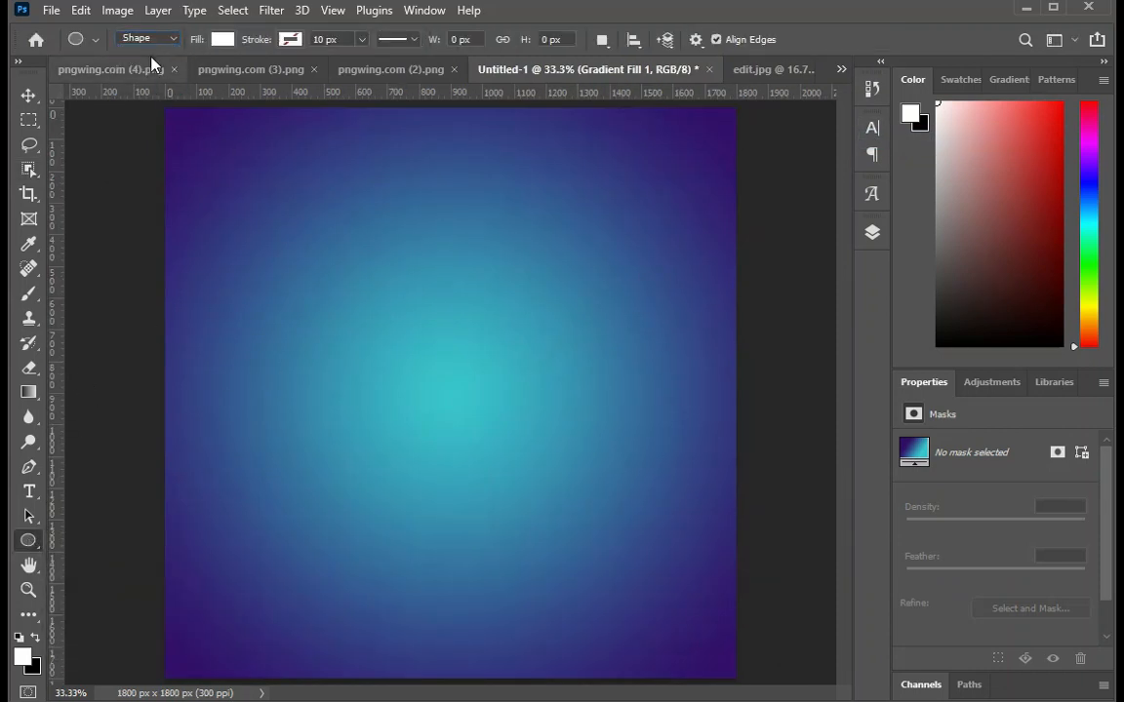
pyautogui.moveTo(346, 334)
pyautogui.mouseDown()
pyautogui.moveTo(605, 552)
pyautogui.moveTo(560, 542)
pyautogui.mouseUp()
# Give the ellipse no fill and a solid white stroke about 78 px wide.
pyautogui.click(286, 41)
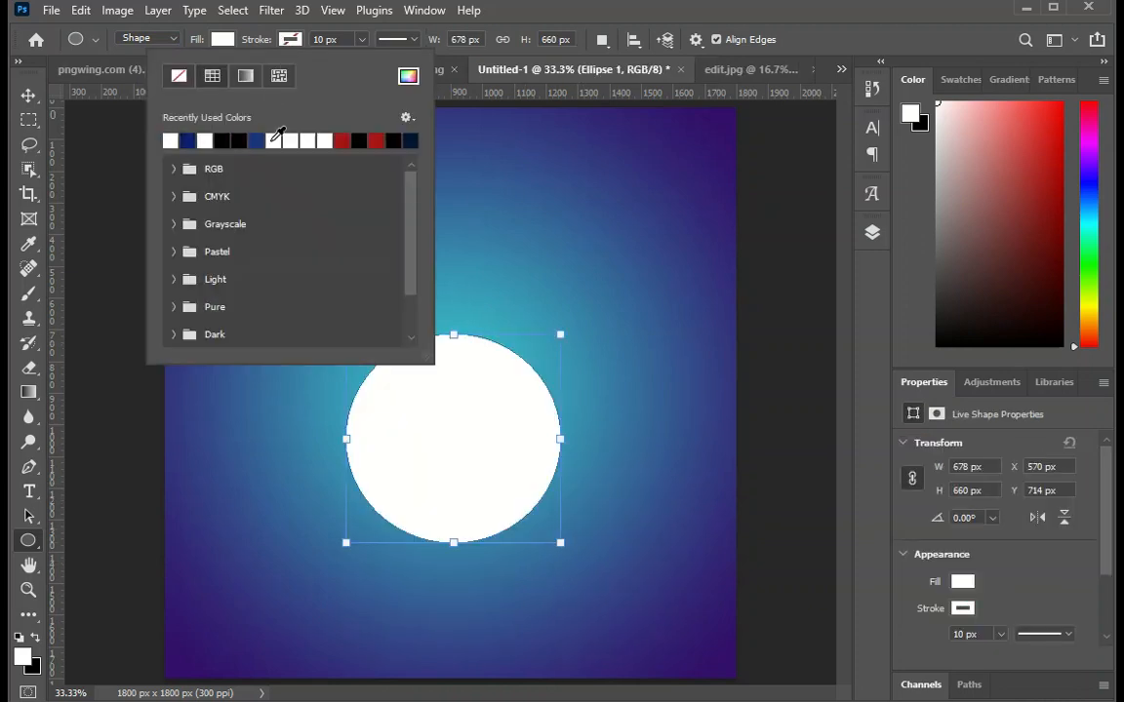
pyautogui.click(210, 78)
pyautogui.click(112, 76)
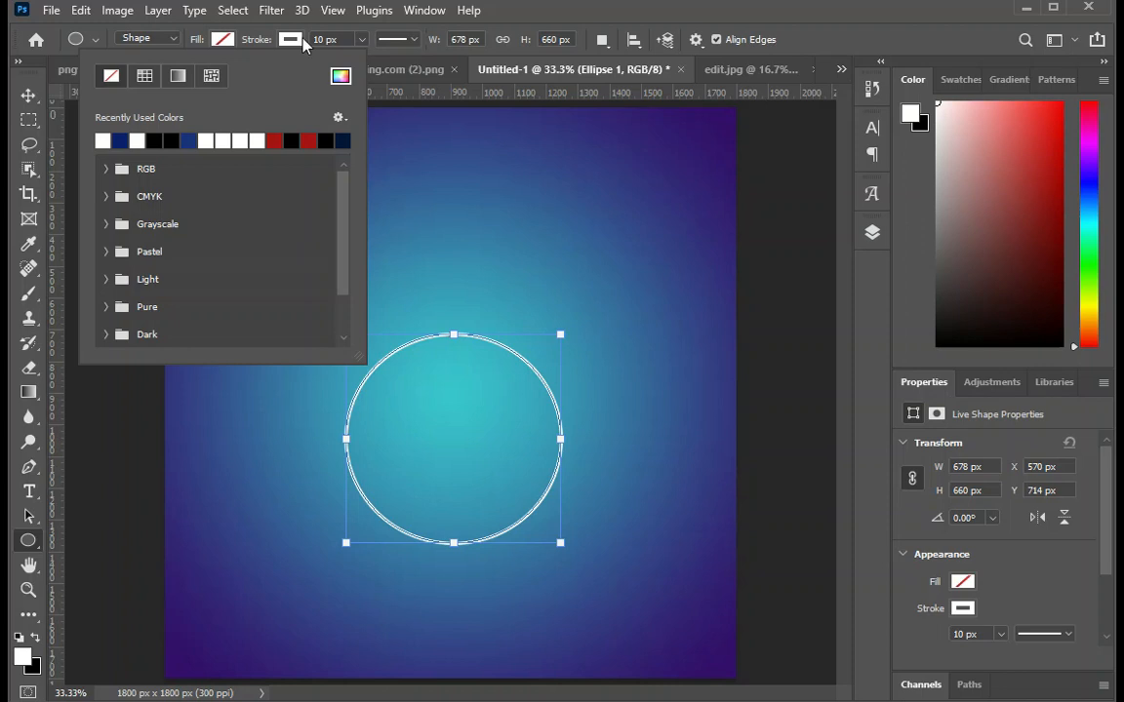
pyautogui.click(343, 41)
pyautogui.moveTo(363, 44); pyautogui.dragTo(386, 61)
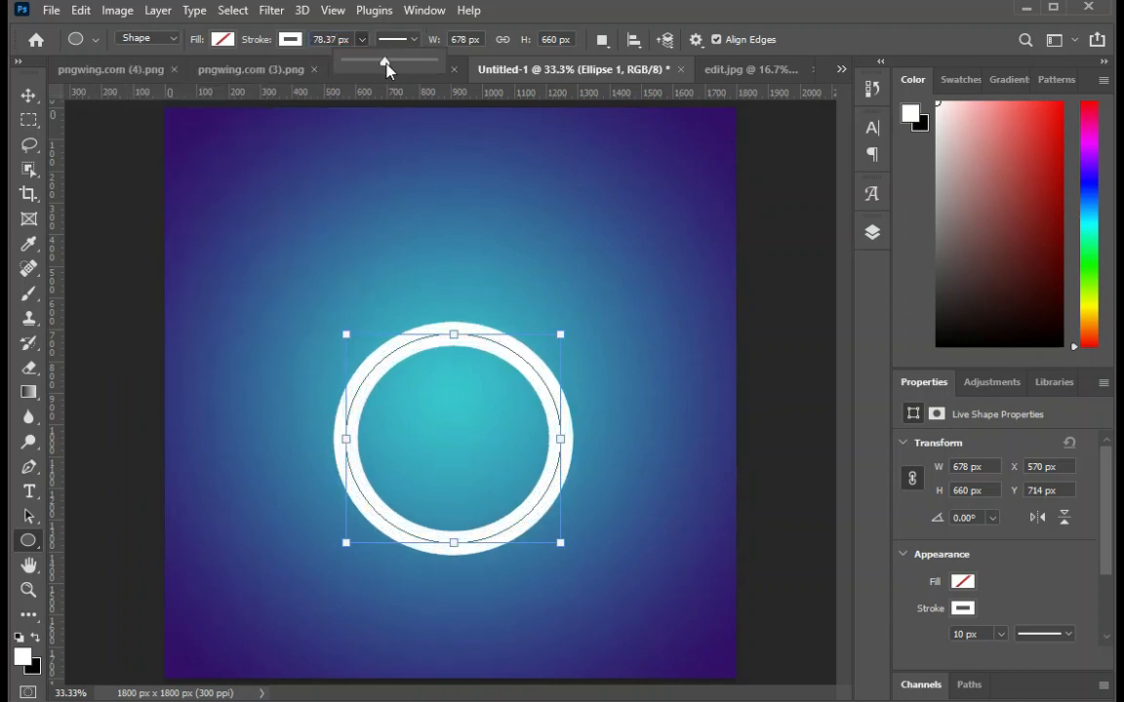
# Flatten the white ring into a wide, shallow horizontal oval in the lower center of the canvas with Free Transform.
pyautogui.click(28, 94)
pyautogui.hotkey('ctrl', 't')
pyautogui.rightClick(574, 447)
pyautogui.click(585, 527)
pyautogui.moveTo(455, 562); pyautogui.dragTo(493, 498)
pyautogui.press('Return')
pyautogui.moveTo(573, 462); pyautogui.dragTo(558, 464)
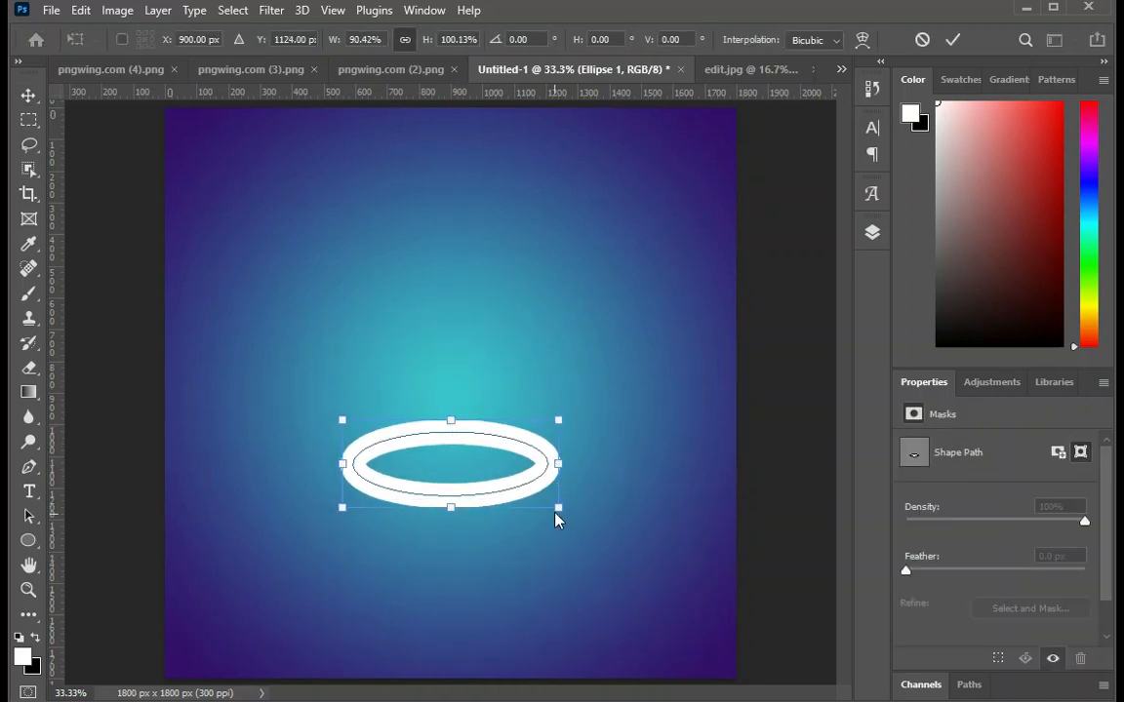
pyautogui.moveTo(558, 507); pyautogui.dragTo(514, 502)
pyautogui.press('Return')
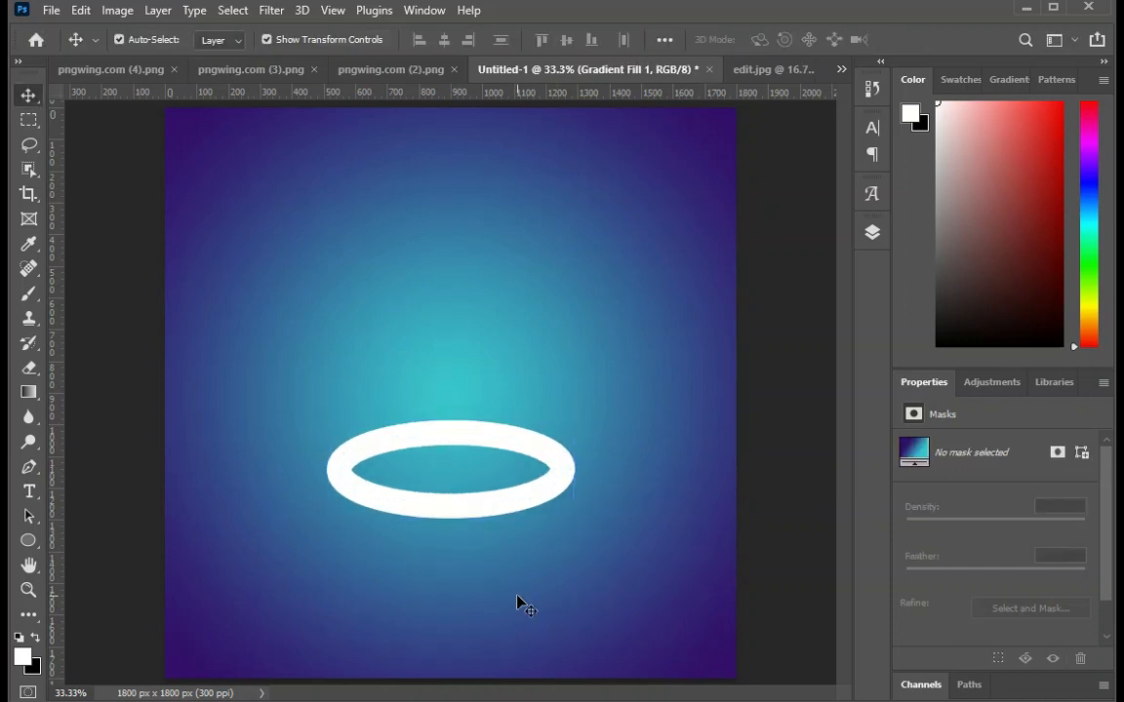
# Try to recolor the ring layer with the teal solid color 148075.
pyautogui.click(543, 510)
pyautogui.click(872, 232)
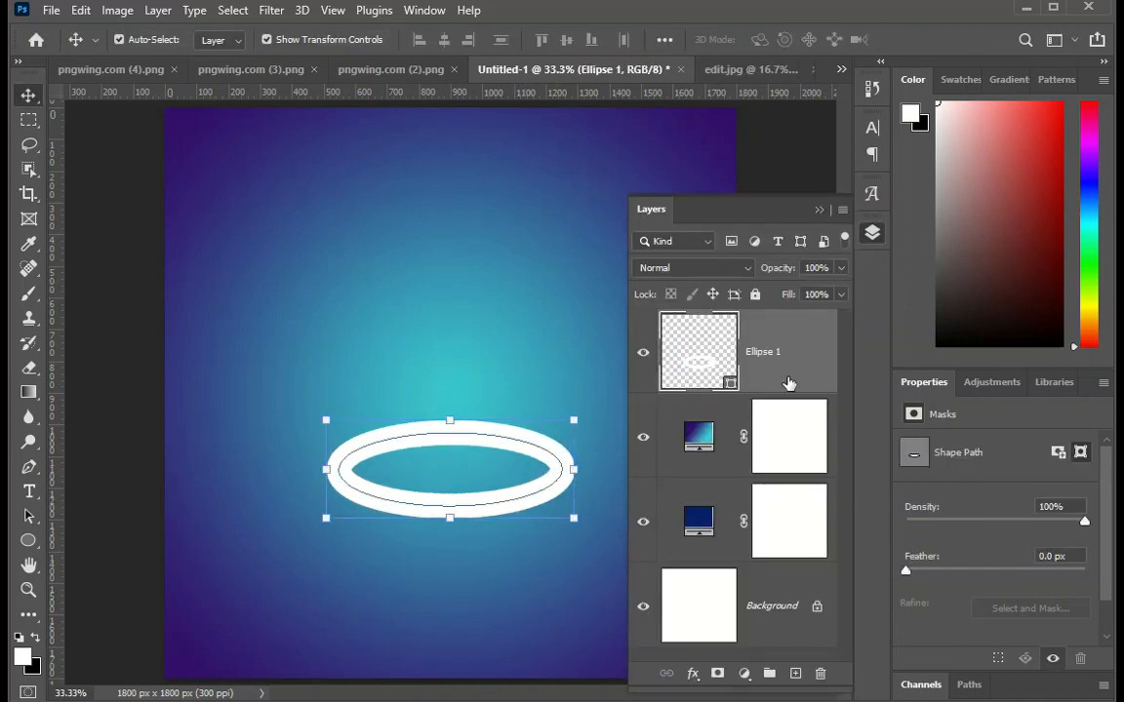
pyautogui.doubleClick(688, 349)
pyautogui.click(873, 519)
pyautogui.click(935, 527)
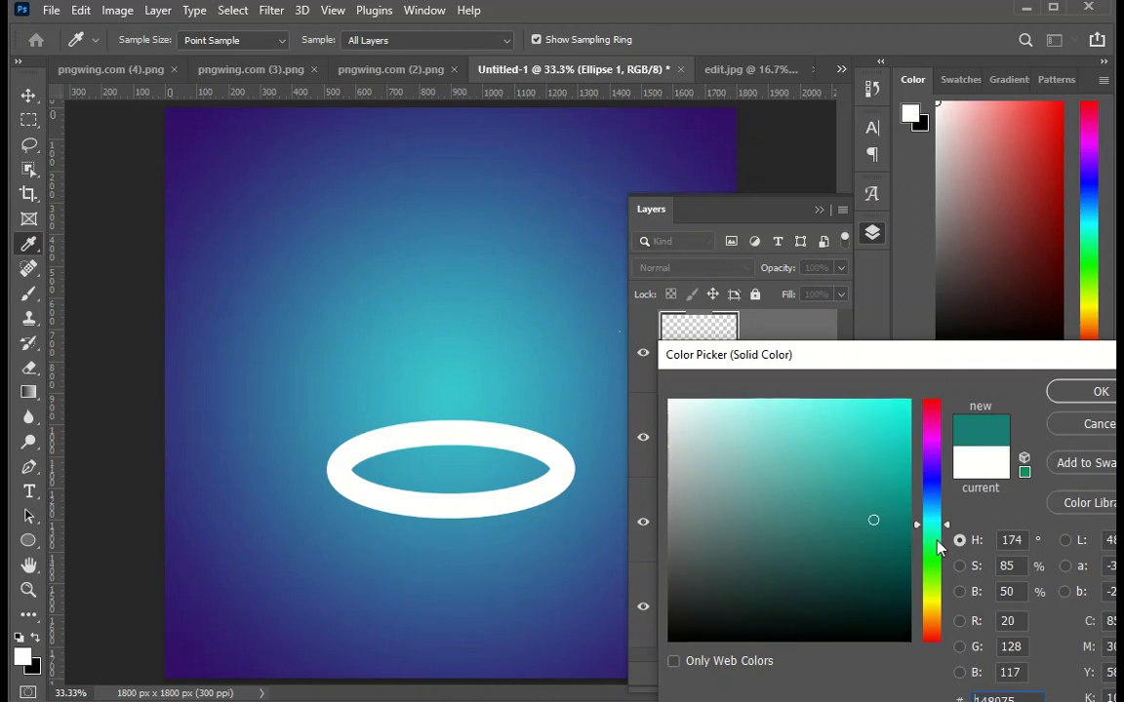
pyautogui.click(1076, 395)
pyautogui.click(819, 211)
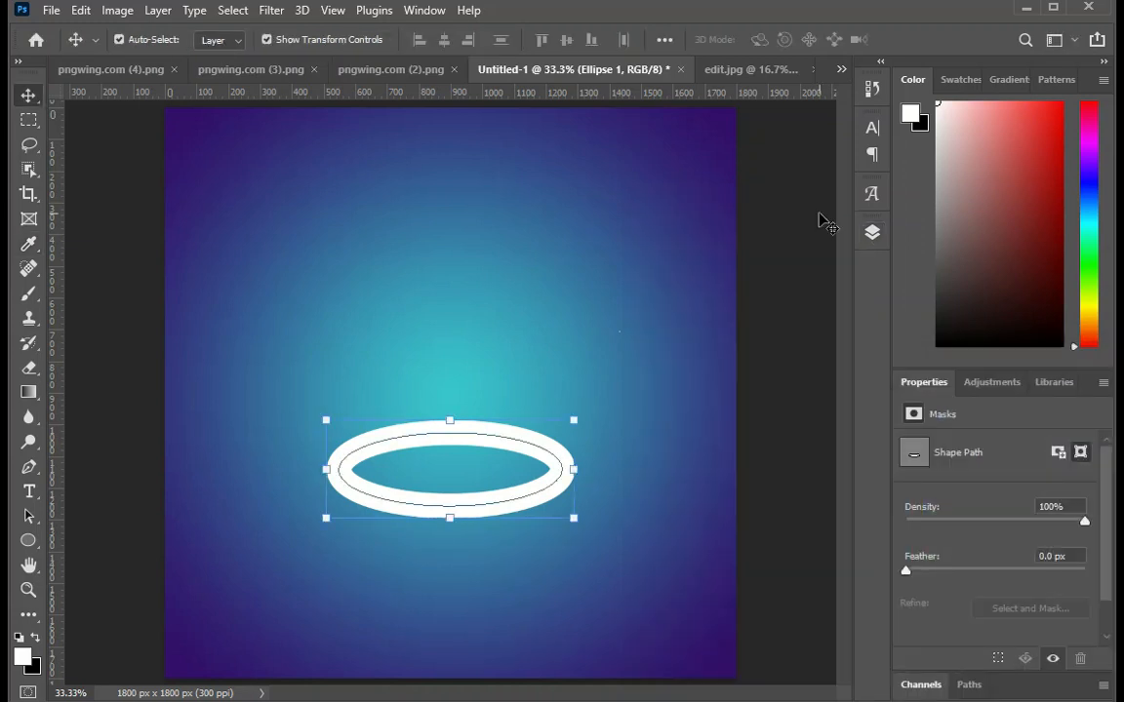
pyautogui.click(870, 236)
pyautogui.click(821, 212)
# Copy the woman cut-out from edit.jpg into Untitled-1.
pyautogui.click(756, 71)
pyautogui.moveTo(449, 275); pyautogui.dragTo(512, 457)
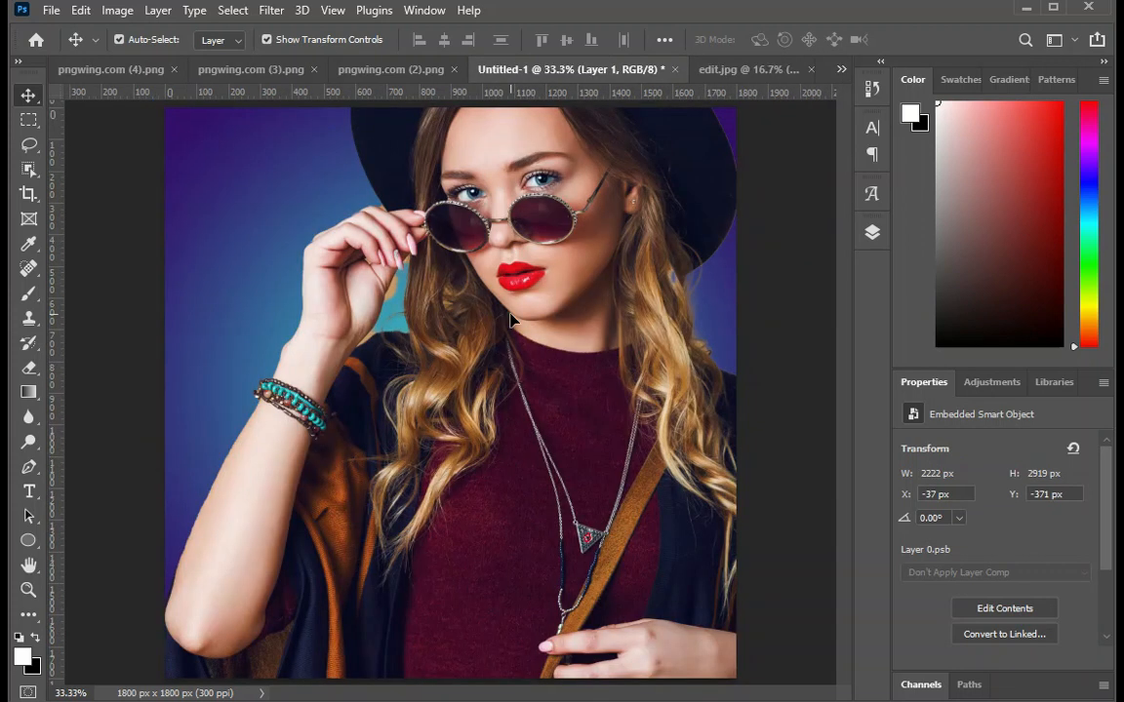
pyautogui.moveTo(512, 313); pyautogui.dragTo(484, 596)
# Scale the woman down to about 781 x 1026 px and center her over the ring.
pyautogui.moveTo(826, 276); pyautogui.dragTo(527, 666)
pyautogui.moveTo(409, 677); pyautogui.dragTo(520, 238)
pyautogui.moveTo(645, 222); pyautogui.dragTo(432, 499)
pyautogui.moveTo(406, 613); pyautogui.dragTo(527, 370)
pyautogui.moveTo(552, 521); pyautogui.dragTo(630, 582)
pyautogui.moveTo(485, 586); pyautogui.dragTo(466, 507)
pyautogui.press('Return')
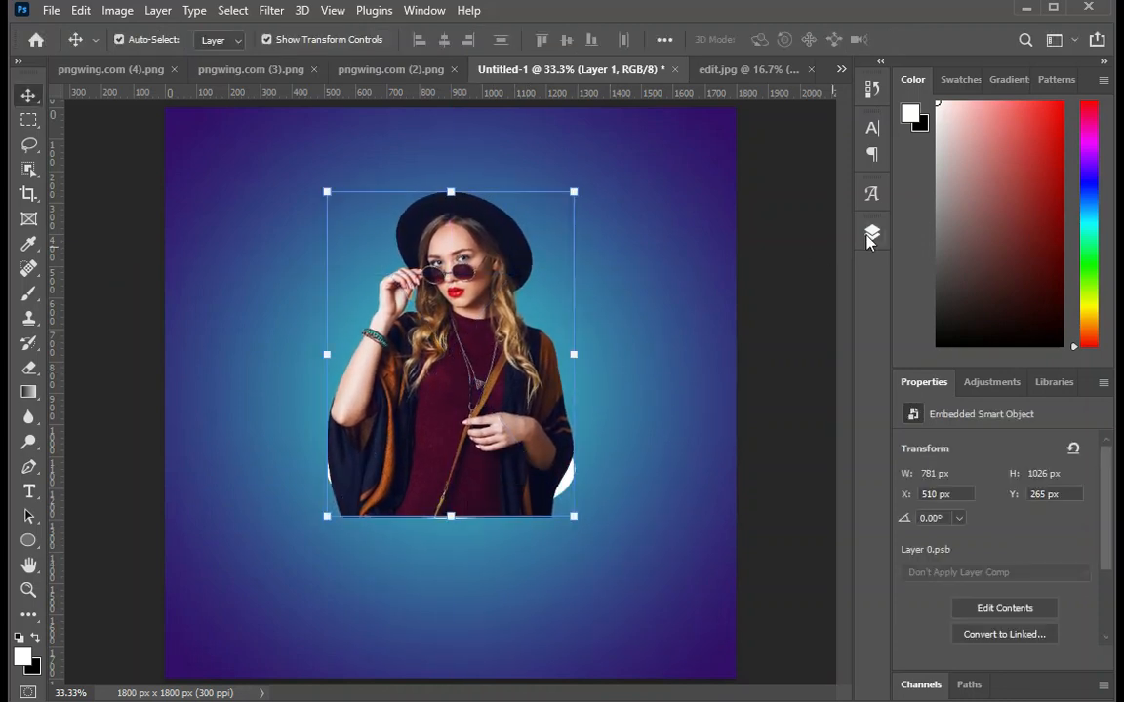
# Place the woman's layer below the ring layer, then slightly enlarge the ring and tilt it up to the right around her waist.
pyautogui.click(873, 232)
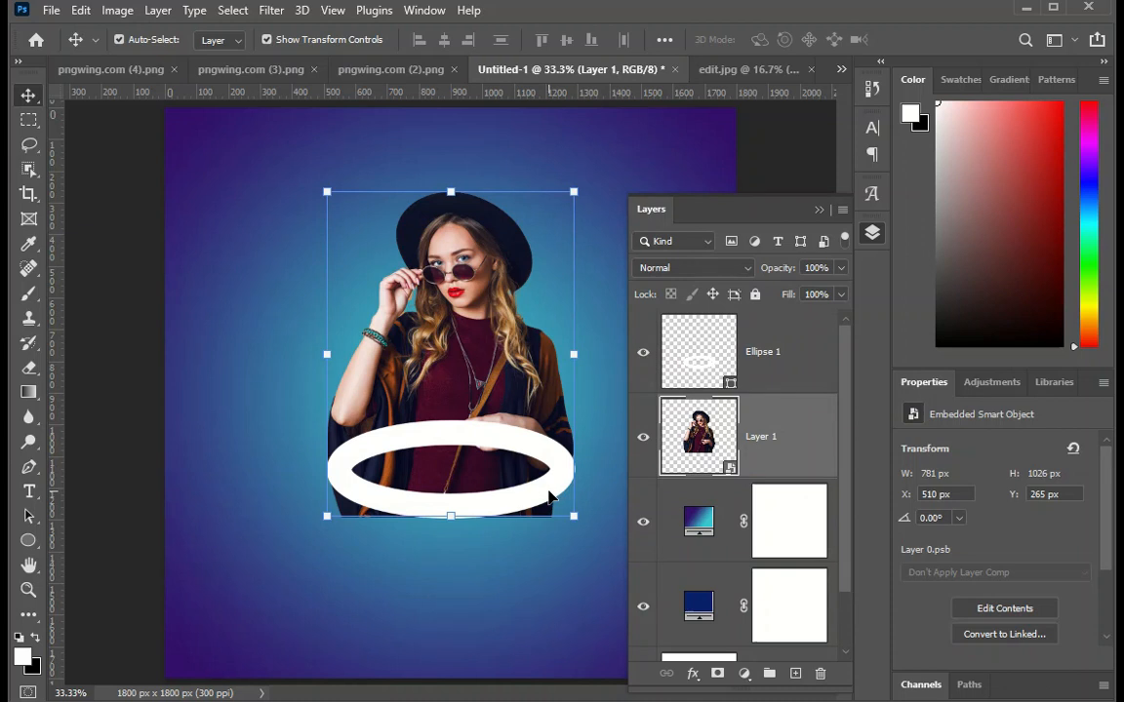
pyautogui.click(543, 488)
pyautogui.moveTo(574, 518); pyautogui.dragTo(591, 525)
pyautogui.moveTo(544, 511)
pyautogui.mouseDown()
pyautogui.moveTo(537, 504)
pyautogui.moveTo(536, 520)
pyautogui.mouseUp()
pyautogui.moveTo(602, 474); pyautogui.dragTo(589, 444)
pyautogui.press('Return')
pyautogui.moveTo(534, 500); pyautogui.dragTo(535, 485)
# Add a layer mask to the woman's layer and brush black over her lower right side outside the ring.
pyautogui.click(717, 446)
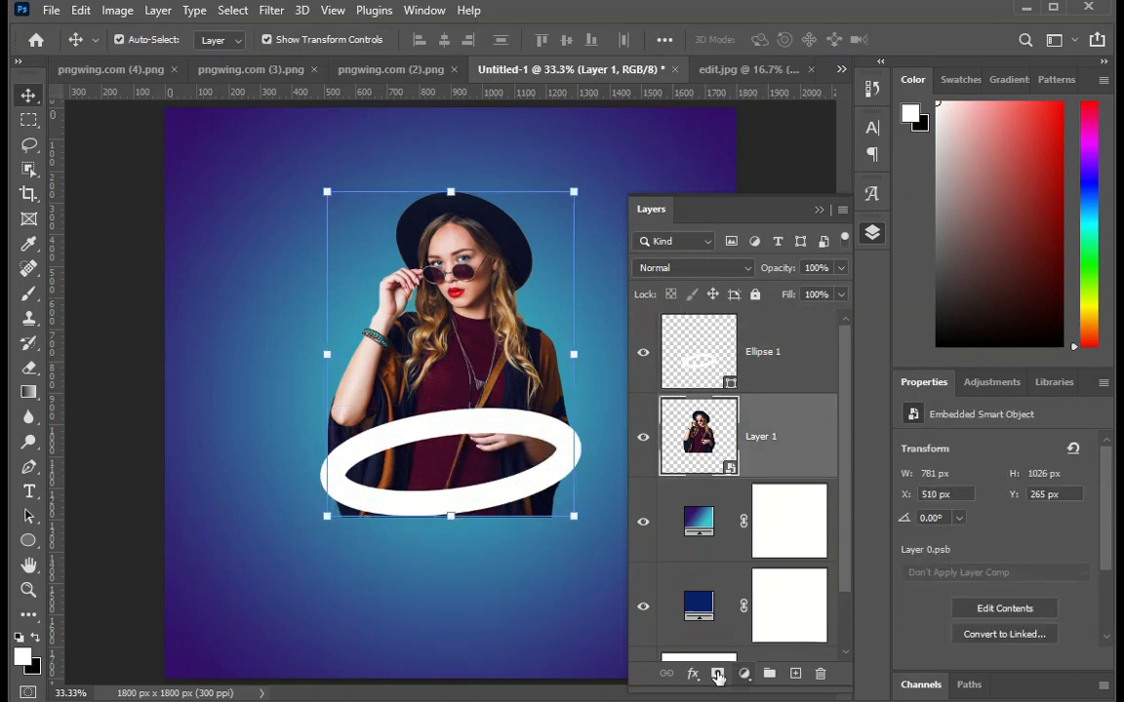
pyautogui.click(717, 674)
pyautogui.press('e')
pyautogui.press('x')
pyautogui.click(28, 293)
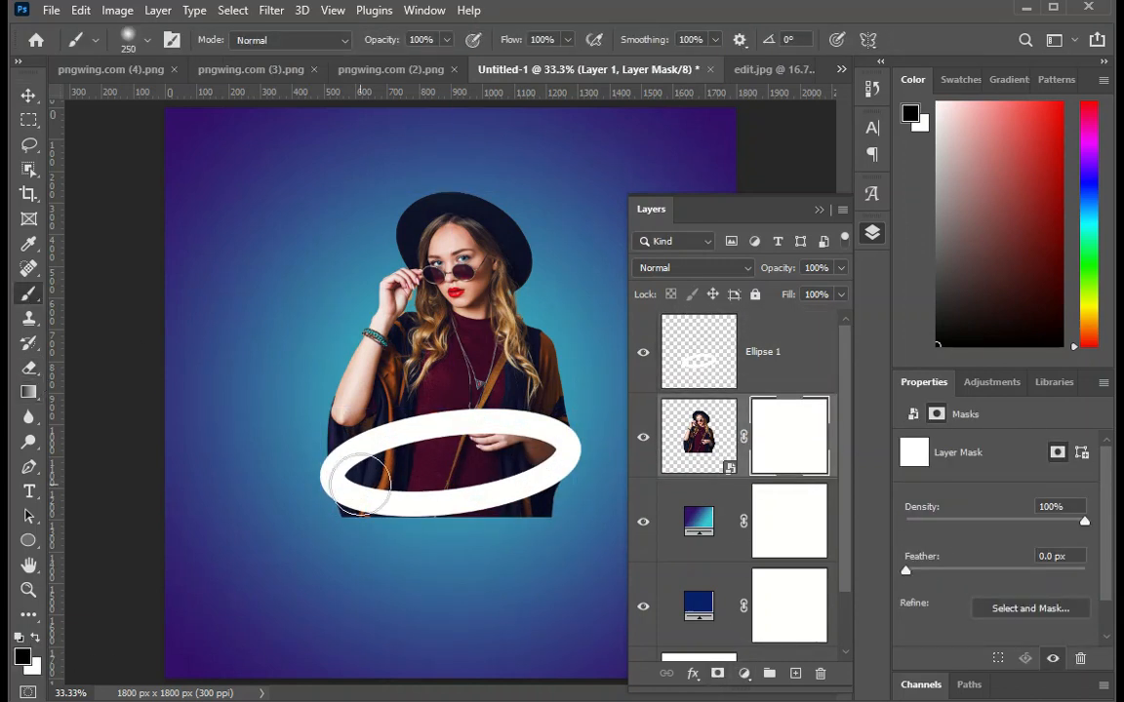
# Try a hard round 175 px tip for painting on the woman's mask.
pyautogui.rightClick(529, 518)
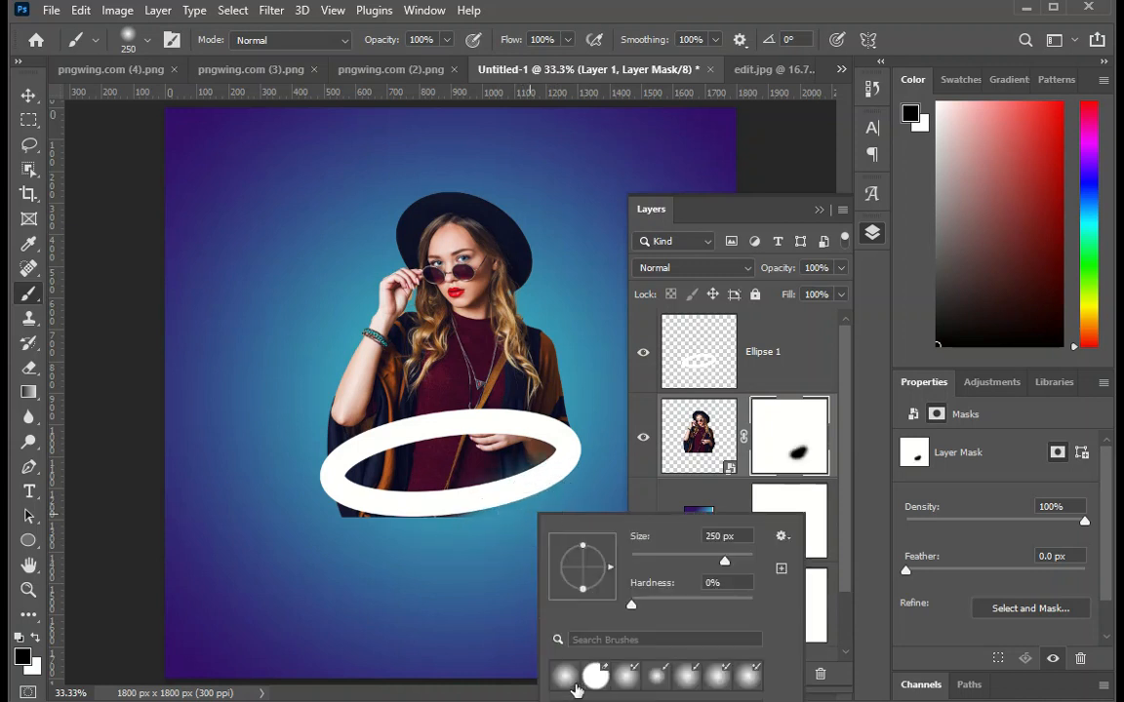
pyautogui.click(586, 681)
pyautogui.moveTo(549, 500); pyautogui.dragTo(475, 524)
pyautogui.rightClick(529, 523)
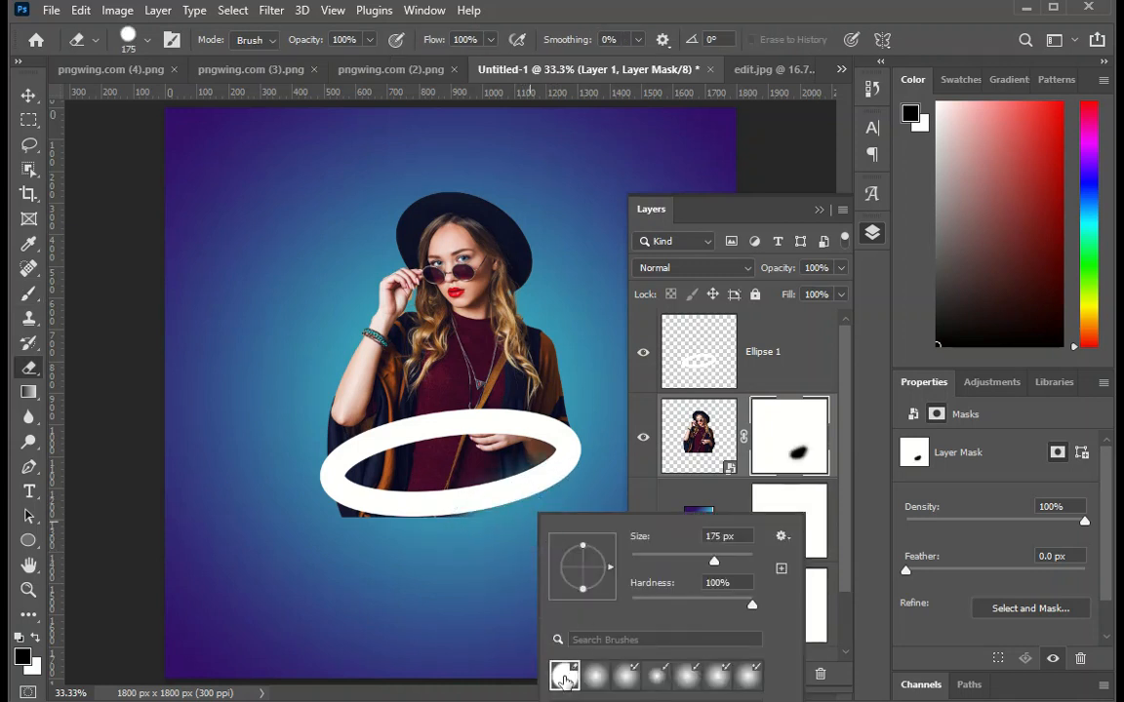
pyautogui.click(28, 293)
pyautogui.rightClick(493, 484)
pyautogui.click(522, 655)
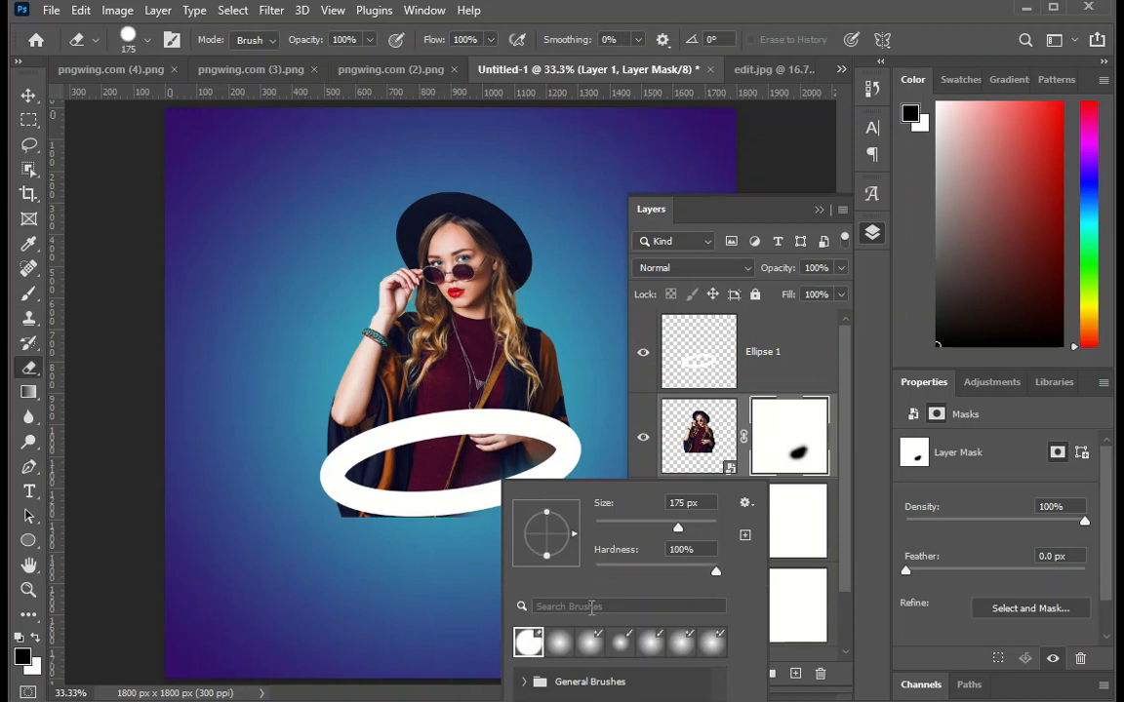
# Brush black on the woman's mask with the soft 250 px Brush to hide the clothing sticking out below the ring.
pyautogui.click(28, 293)
pyautogui.rightClick(28, 294)
pyautogui.click(89, 297)
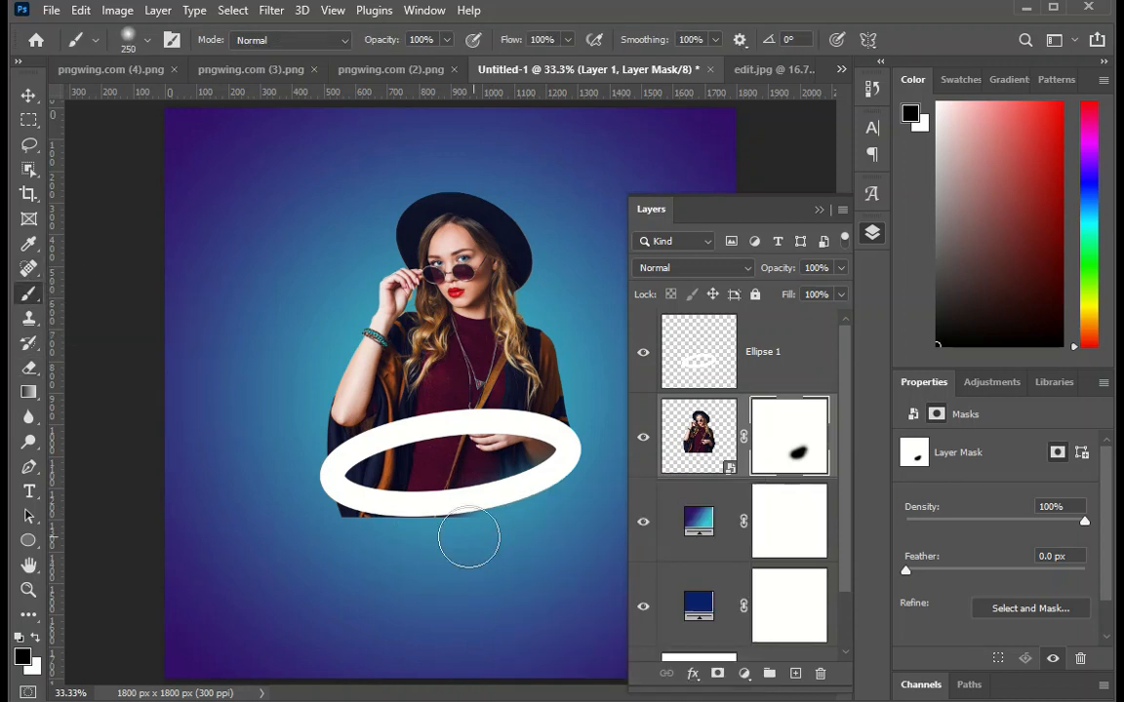
pyautogui.moveTo(532, 524); pyautogui.dragTo(357, 520)
# Add a layer mask to the ring and paint out the rear part crossing the woman's body.
pyautogui.click(704, 364)
pyautogui.click(717, 673)
pyautogui.moveTo(551, 429)
pyautogui.mouseDown()
pyautogui.moveTo(393, 456)
pyautogui.moveTo(361, 429)
pyautogui.moveTo(314, 500)
pyautogui.mouseUp()
# Reduce the brush to 80 px and paint along the ring's inner edge to blend it softly into the woman's clothing.
pyautogui.scroll(2, 371, 445)
pyautogui.press('[')
pyautogui.press('[')
pyautogui.press('[')
pyautogui.press('[')
pyautogui.press('[')
pyautogui.press('[')
pyautogui.press('[')
pyautogui.press('[')
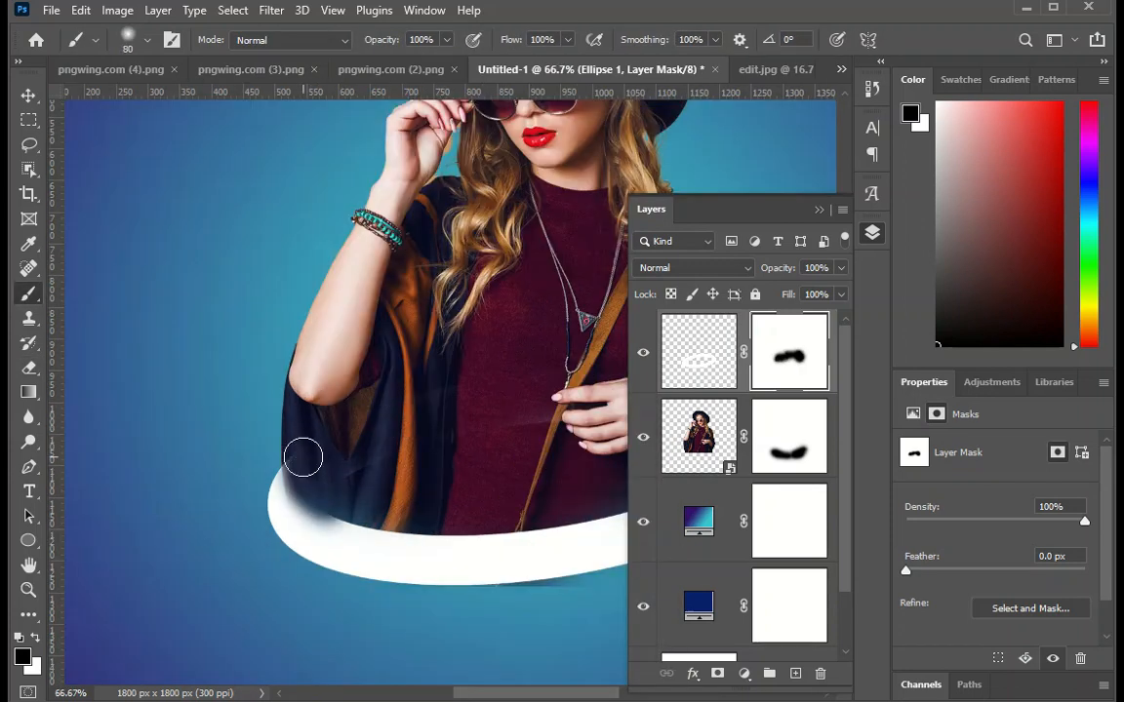
pyautogui.moveTo(420, 559); pyautogui.dragTo(194, 591)
pyautogui.moveTo(506, 430)
pyautogui.mouseDown()
pyautogui.moveTo(486, 494)
pyautogui.moveTo(93, 541)
pyautogui.mouseUp()
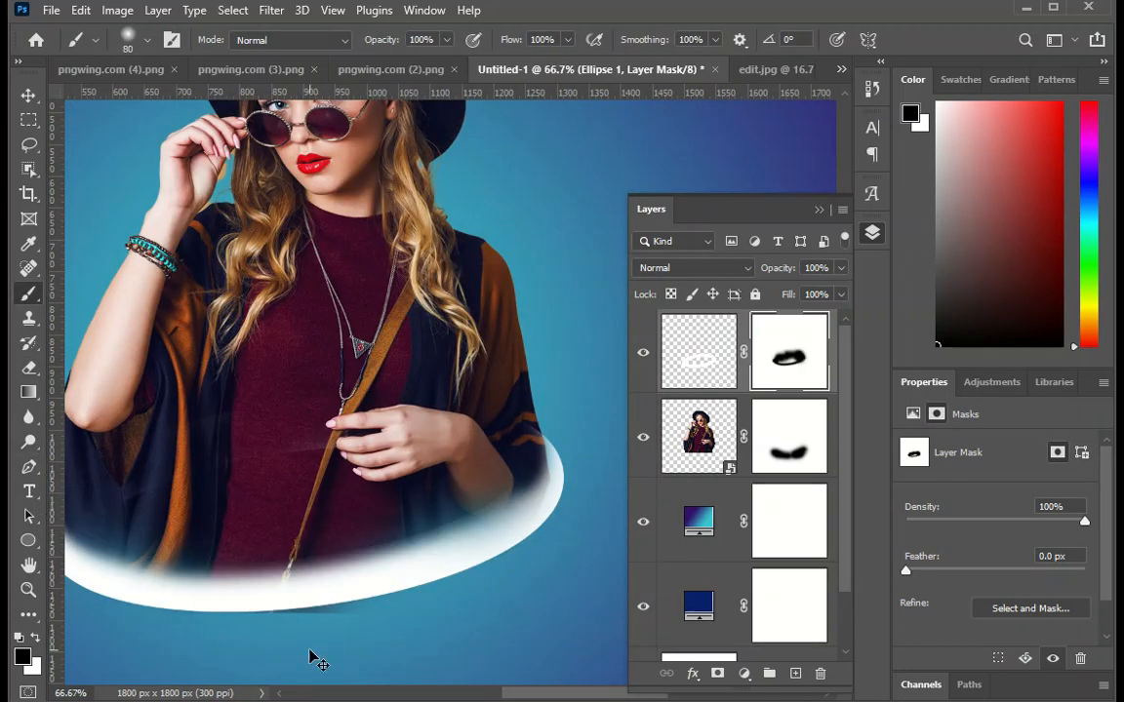
# Touch up the ring's mask at its edge with a soft 35 px Eraser and check the whole composite.
pyautogui.moveTo(316, 658); pyautogui.dragTo(375, 597)
pyautogui.scroll(-1, 333, 466)
pyautogui.scroll(2, 180, 470)
pyautogui.press('e')
pyautogui.rightClick(86, 430)
pyautogui.click(188, 669)
pyautogui.click(138, 421)
pyautogui.hotkey('ctrl', '0')
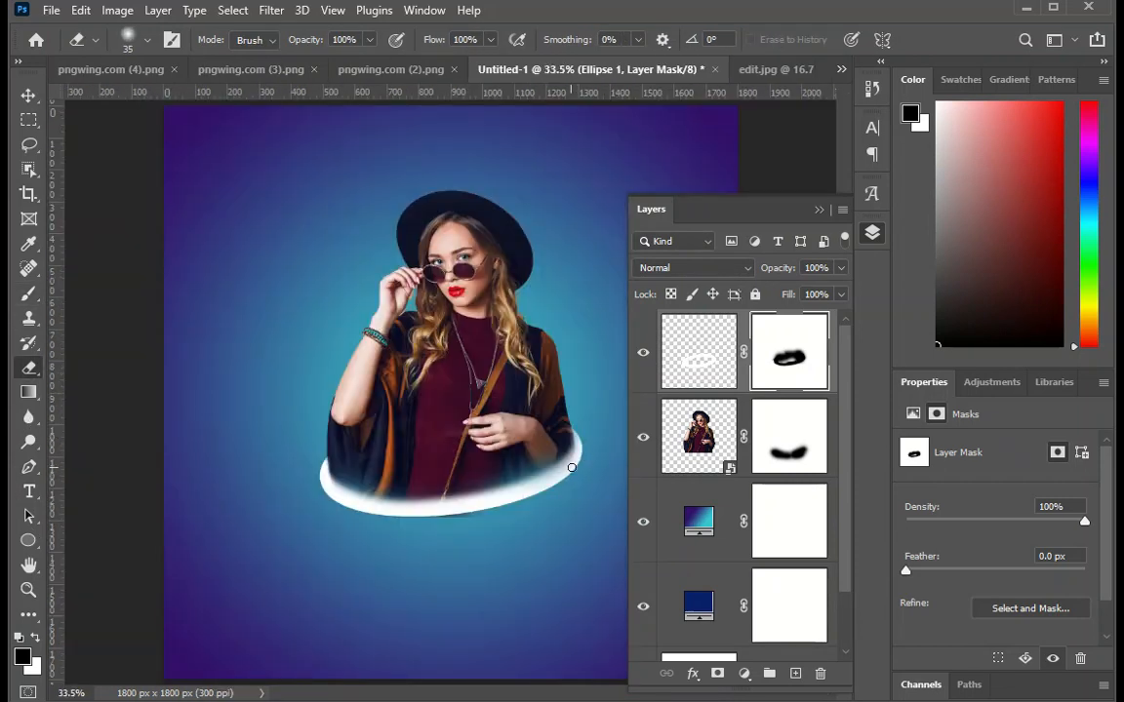
pyautogui.click(820, 210)
pyautogui.scroll(1, 581, 322)
pyautogui.scroll(-1, 615, 385)
# Try to bring the hearts image from pngwing.com (4).png into the composite.
pyautogui.click(390, 70)
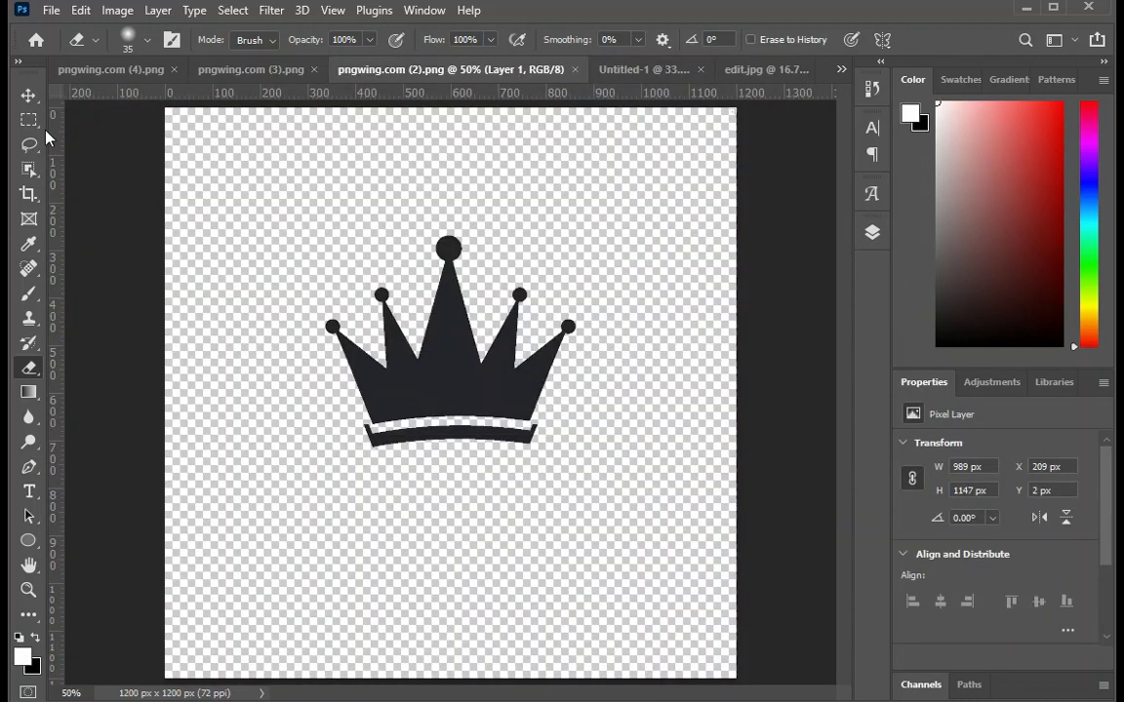
pyautogui.click(29, 96)
pyautogui.click(141, 69)
pyautogui.moveTo(441, 208); pyautogui.dragTo(652, 71)
pyautogui.moveTo(606, 228); pyautogui.dragTo(567, 303)
# Copy the hearts image into Untitled-1, enlarge it to about 1158 x 1348 px and center it over the woman.
pyautogui.click(136, 70)
pyautogui.moveTo(371, 284); pyautogui.dragTo(517, 295)
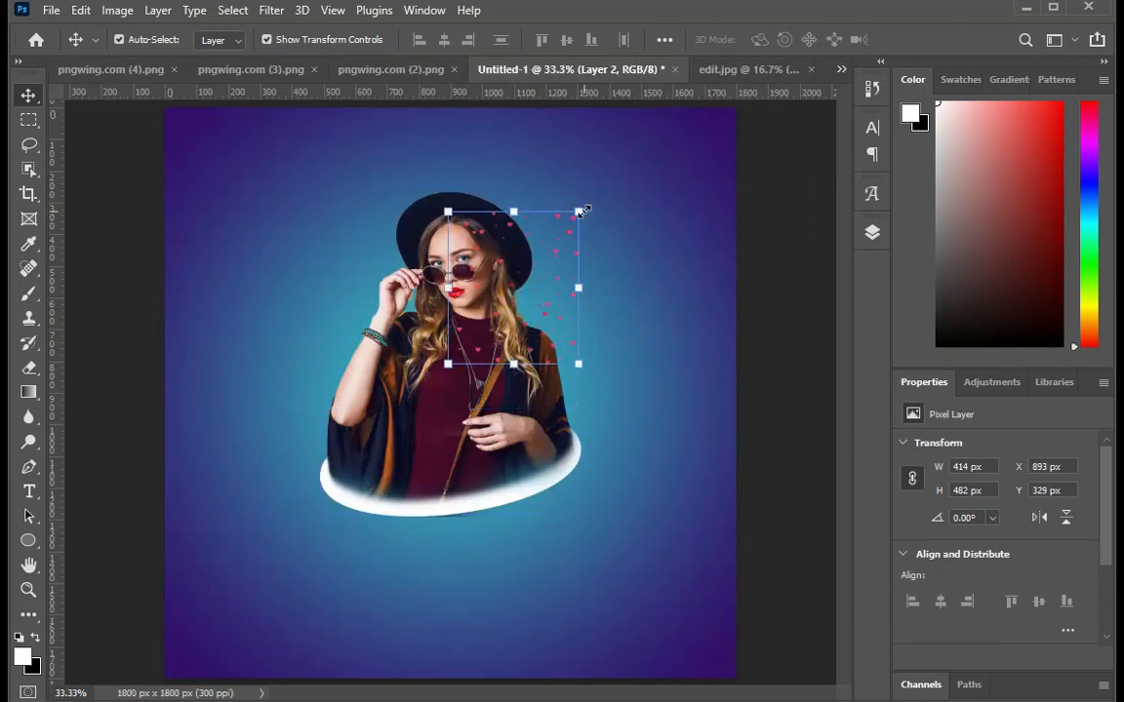
pyautogui.moveTo(580, 211); pyautogui.dragTo(699, 74)
pyautogui.moveTo(583, 323); pyautogui.dragTo(456, 408)
pyautogui.moveTo(569, 446); pyautogui.dragTo(720, 557)
pyautogui.moveTo(490, 556); pyautogui.dragTo(431, 540)
pyautogui.press('Return')
# Add a layer mask to the hearts and paint out those over the woman's body and around the ring with a large black brush.
pyautogui.click(872, 233)
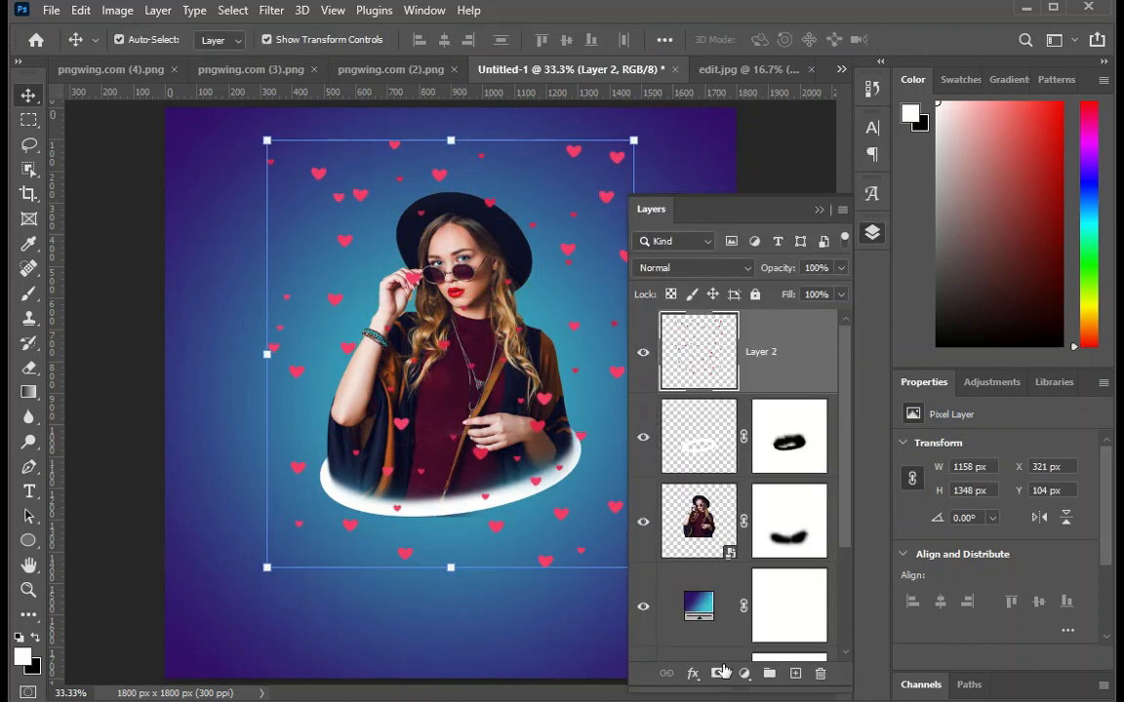
pyautogui.click(718, 673)
pyautogui.click(30, 294)
pyautogui.rightClick(36, 299)
pyautogui.click(74, 294)
pyautogui.click(818, 210)
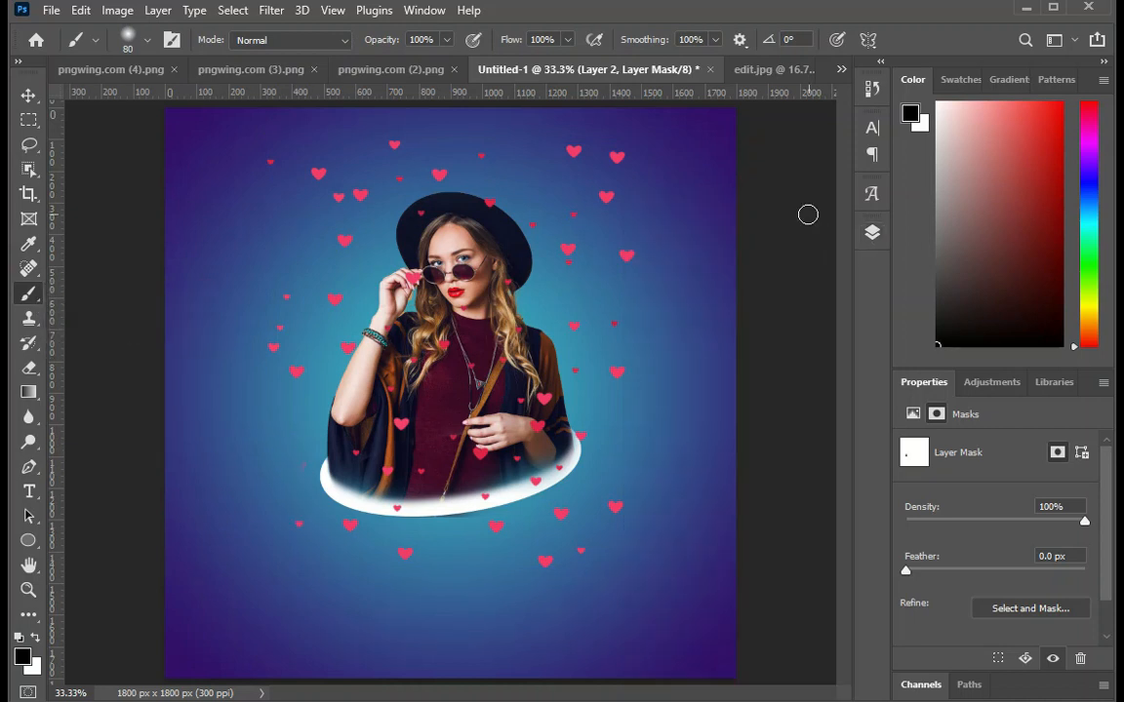
pyautogui.moveTo(605, 350)
pyautogui.mouseDown()
pyautogui.moveTo(593, 565)
pyautogui.moveTo(302, 558)
pyautogui.moveTo(464, 401)
pyautogui.moveTo(466, 459)
pyautogui.mouseUp()
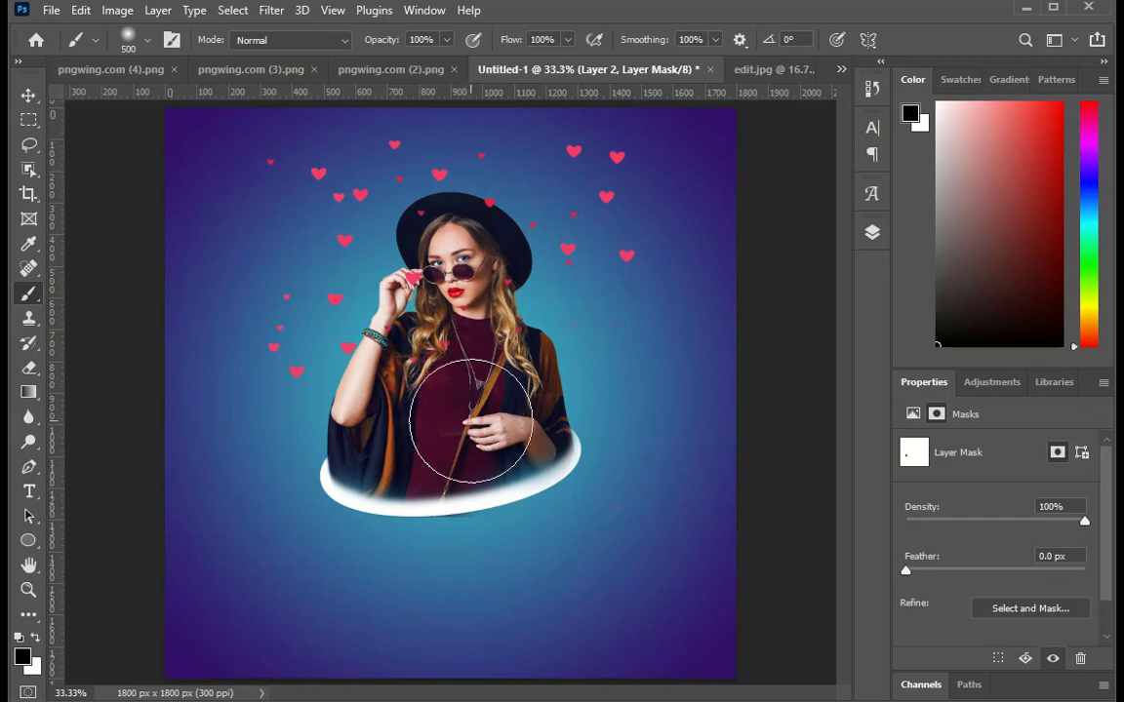
# Reduce the brush to 200 px and paint out the remaining hearts on the woman's hand and hair.
pyautogui.press('[')
pyautogui.press('[')
pyautogui.press('[')
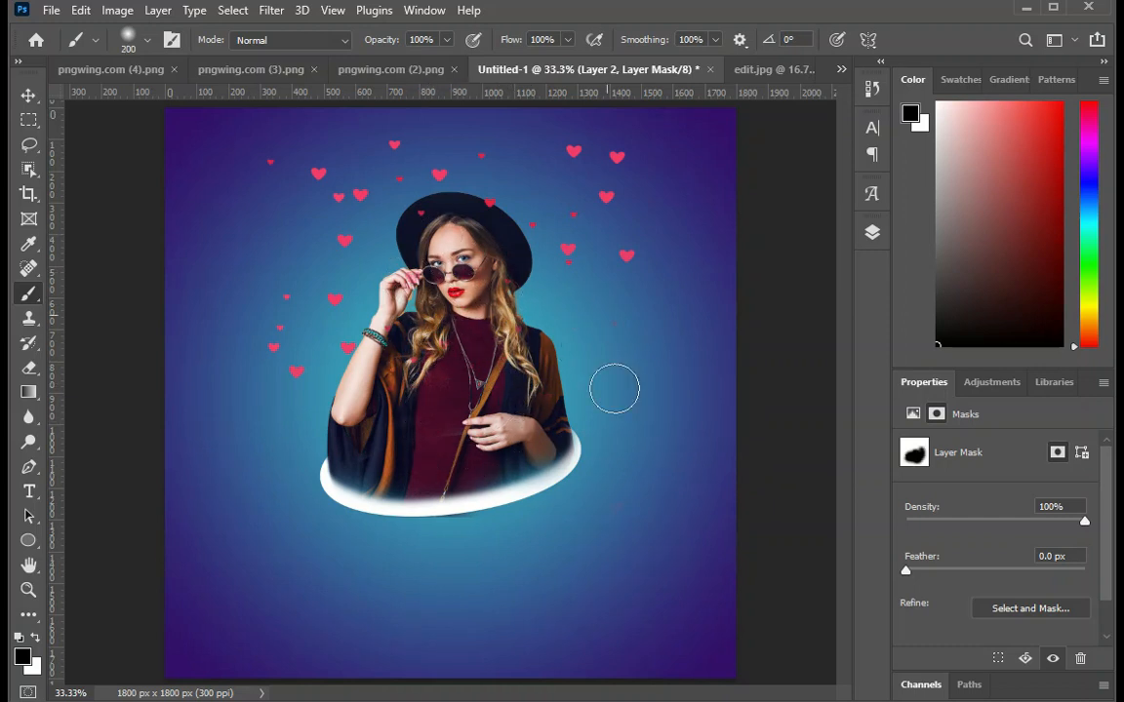
# Rotate the hearts about 21° clockwise and reposition them around the woman's head.
pyautogui.click(33, 98)
pyautogui.moveTo(644, 350); pyautogui.dragTo(675, 434)
pyautogui.moveTo(504, 421); pyautogui.dragTo(498, 444)
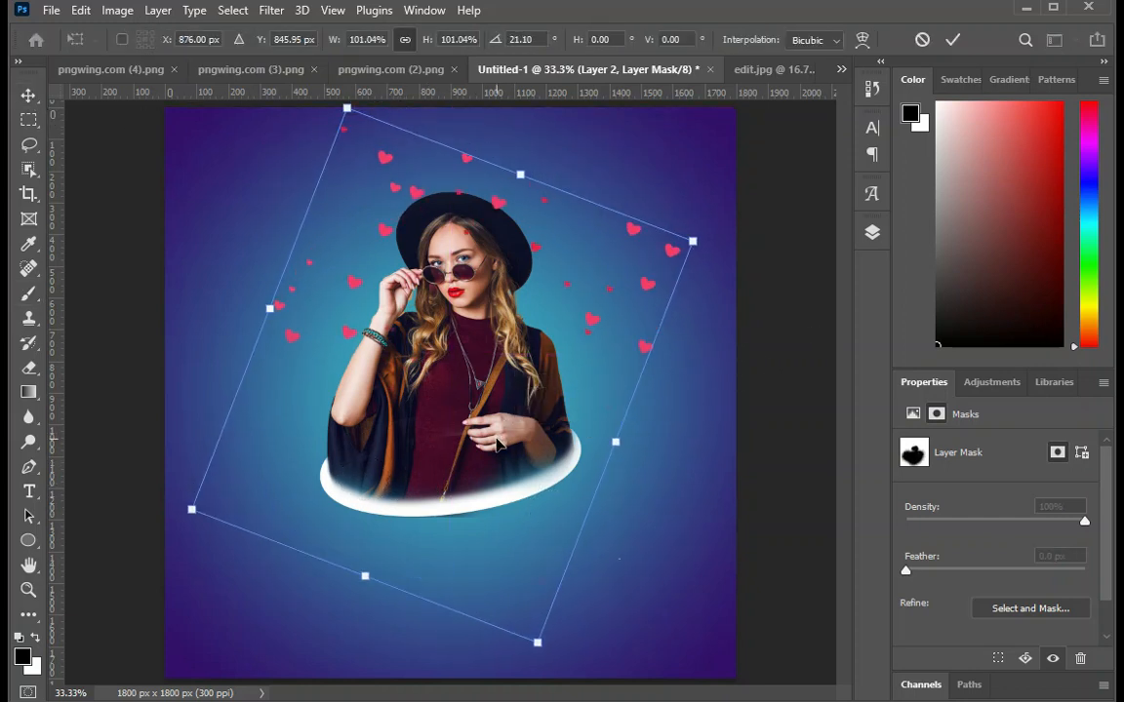
pyautogui.press('Return')
pyautogui.click(680, 441)
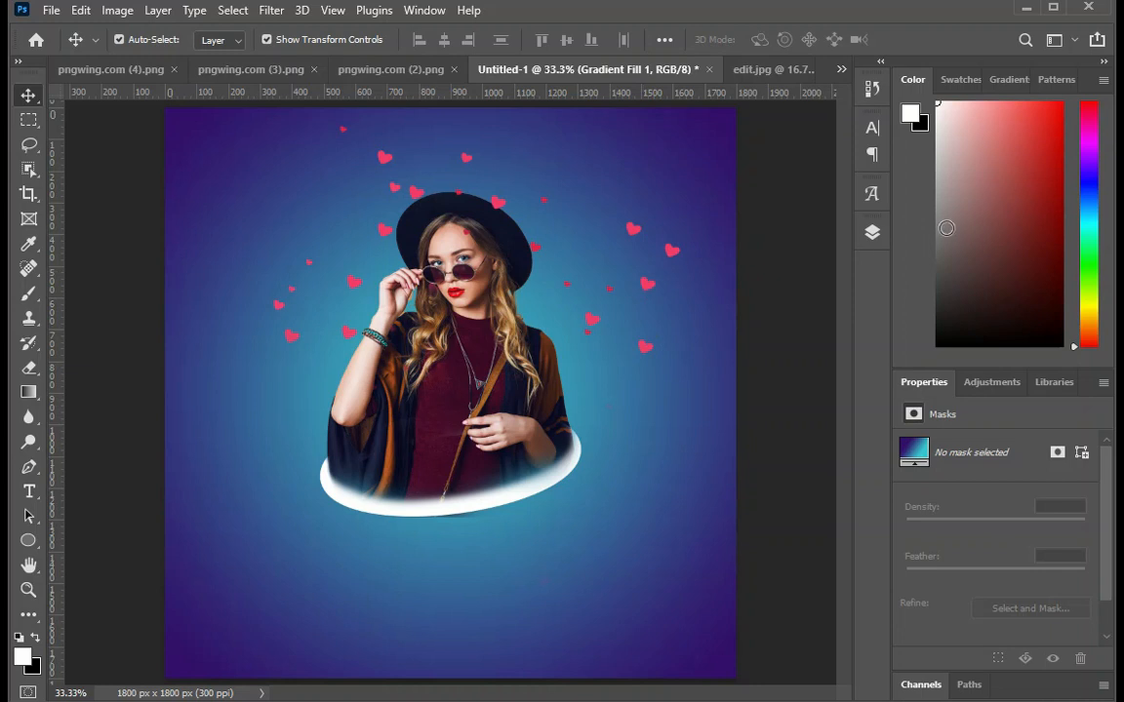
# Reselect the hearts layer and shift it slightly up and to the left.
pyautogui.click(872, 232)
pyautogui.click(704, 374)
pyautogui.click(533, 274)
pyautogui.moveTo(535, 250); pyautogui.dragTo(518, 245)
pyautogui.press('Return')
pyautogui.click(871, 231)
# Copy the crown image from pngwing.com (2).png into Untitled-1.
pyautogui.click(702, 71)
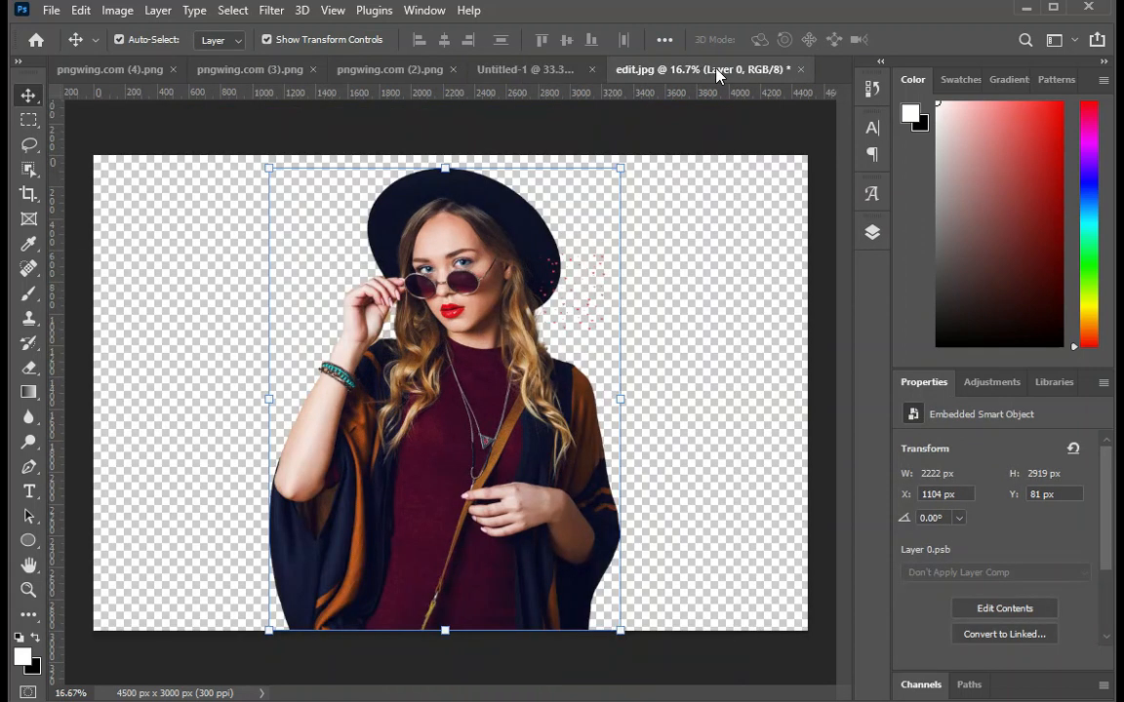
pyautogui.click(390, 70)
pyautogui.moveTo(428, 340); pyautogui.dragTo(552, 246)
# Scale the crown to about 54%, rotate it about 45° and place it above the right side of the hat.
pyautogui.moveTo(720, 241); pyautogui.dragTo(705, 364)
pyautogui.moveTo(533, 474); pyautogui.dragTo(530, 345)
pyautogui.moveTo(561, 244)
pyautogui.mouseDown()
pyautogui.moveTo(541, 288)
pyautogui.moveTo(561, 268)
pyautogui.mouseUp()
pyautogui.moveTo(548, 362); pyautogui.dragTo(540, 260)
pyautogui.moveTo(550, 214); pyautogui.dragTo(528, 269)
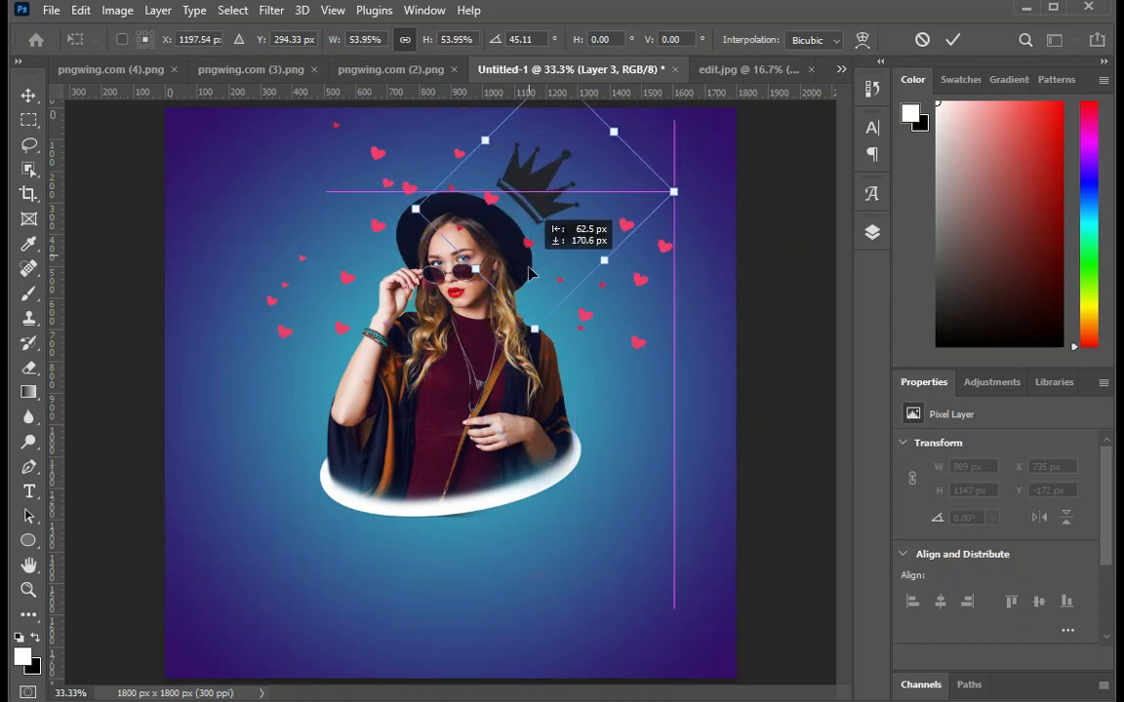
pyautogui.press('Return')
# Color the selected crown shape white (ffffff) with a Solid Color fill layer.
pyautogui.click(872, 232)
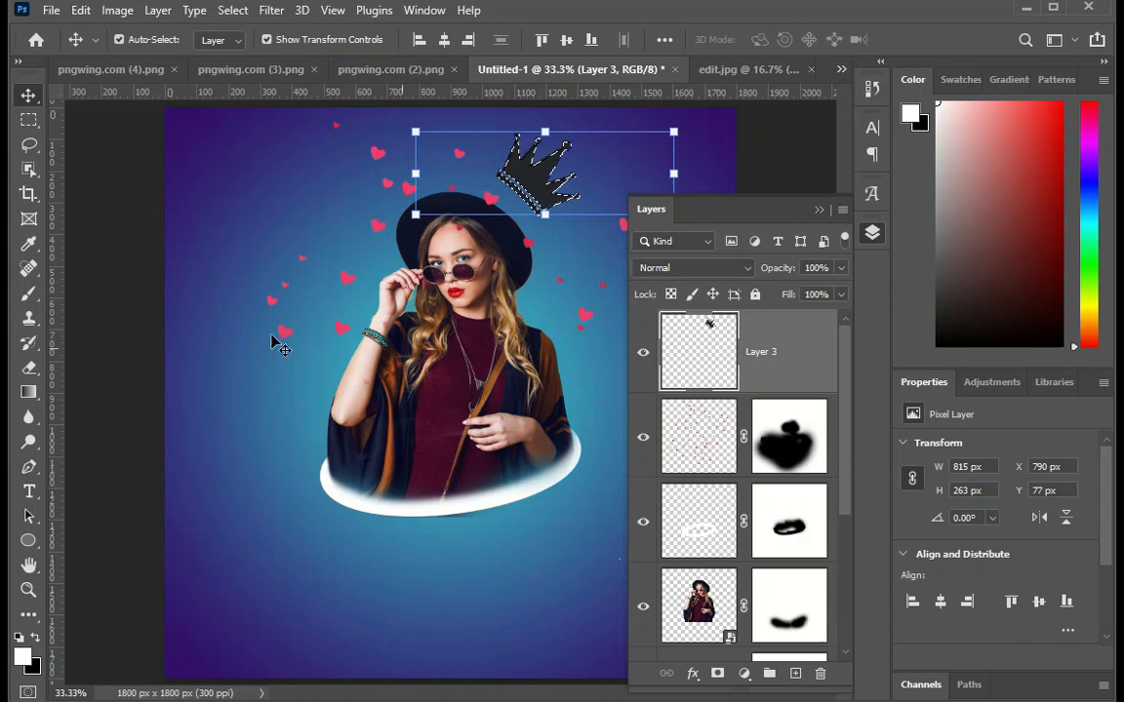
pyautogui.click(743, 673)
pyautogui.click(810, 343)
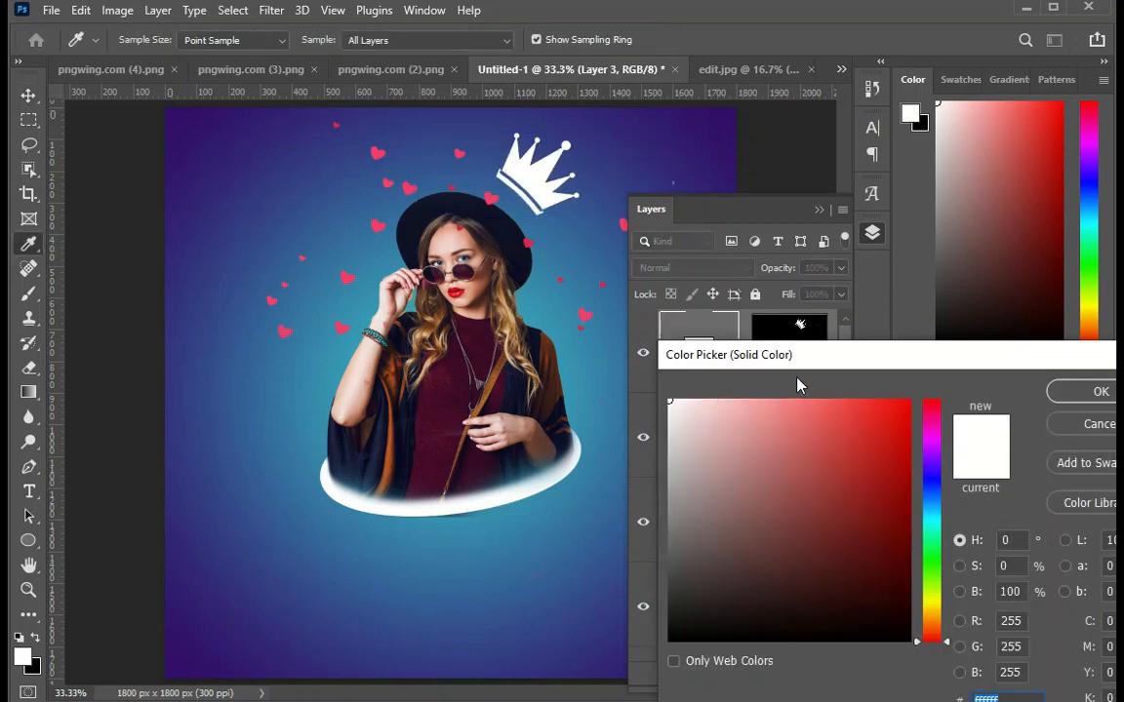
pyautogui.click(1097, 393)
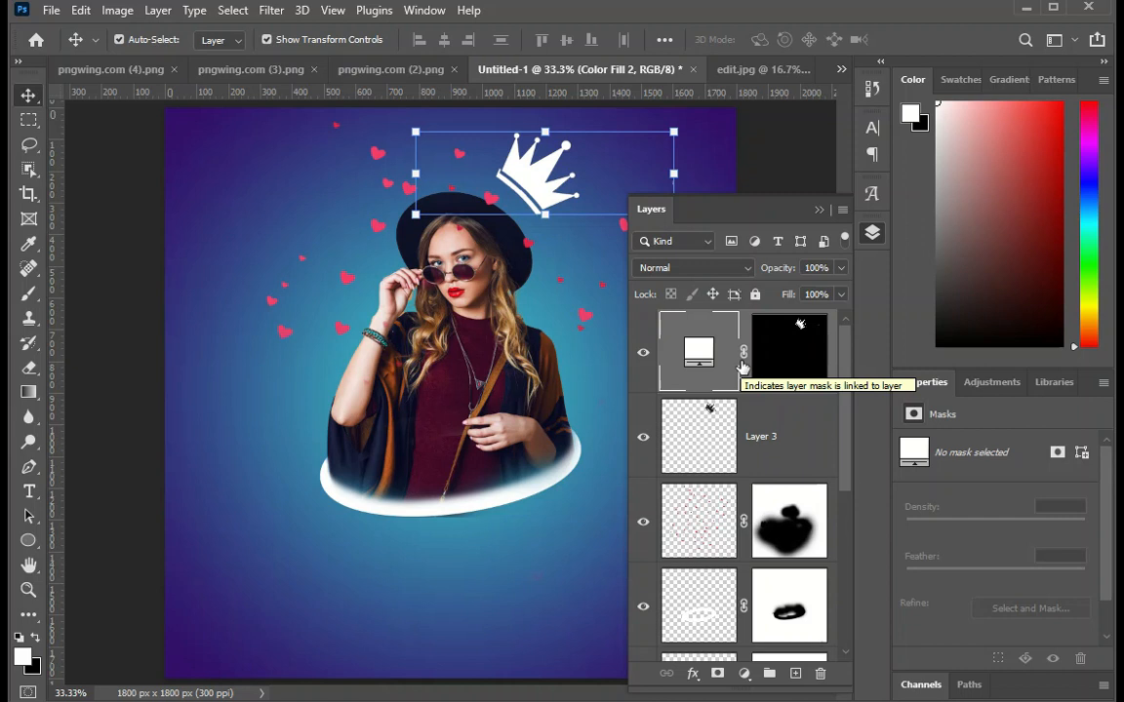
# Merge all visible layers of the composite into a single layer.
pyautogui.scroll(-5, 760, 597)
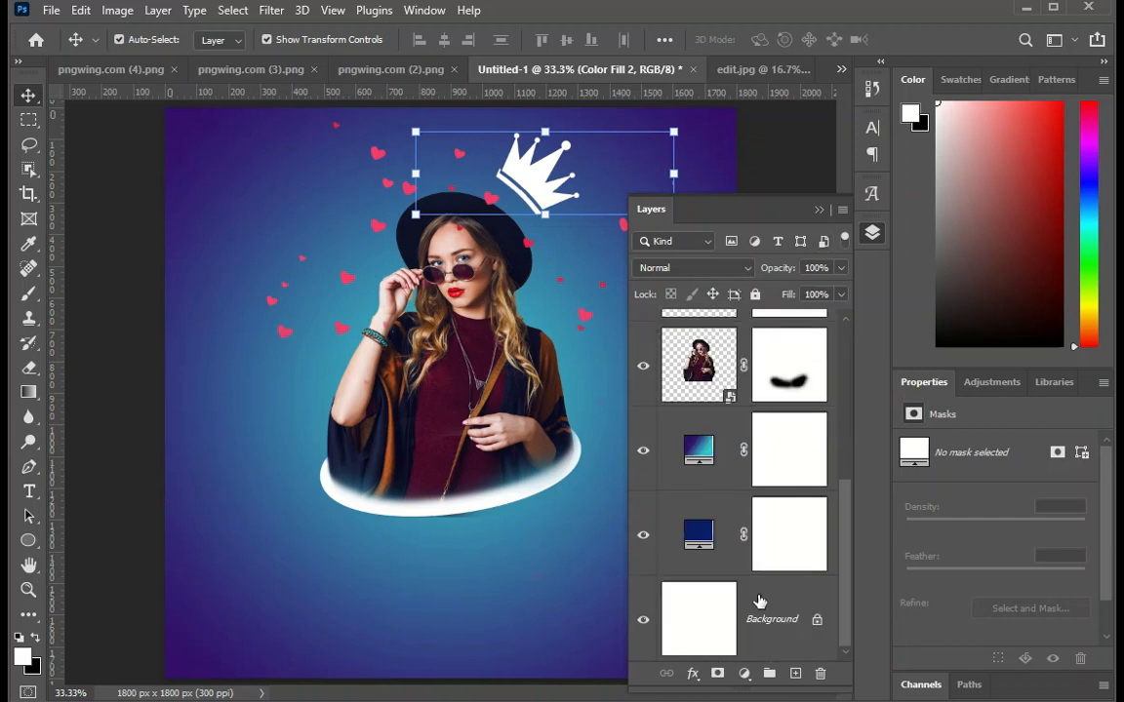
pyautogui.click(783, 594)
pyautogui.hotkey('ctrl', 'shift', 'e')
pyautogui.press('F7')
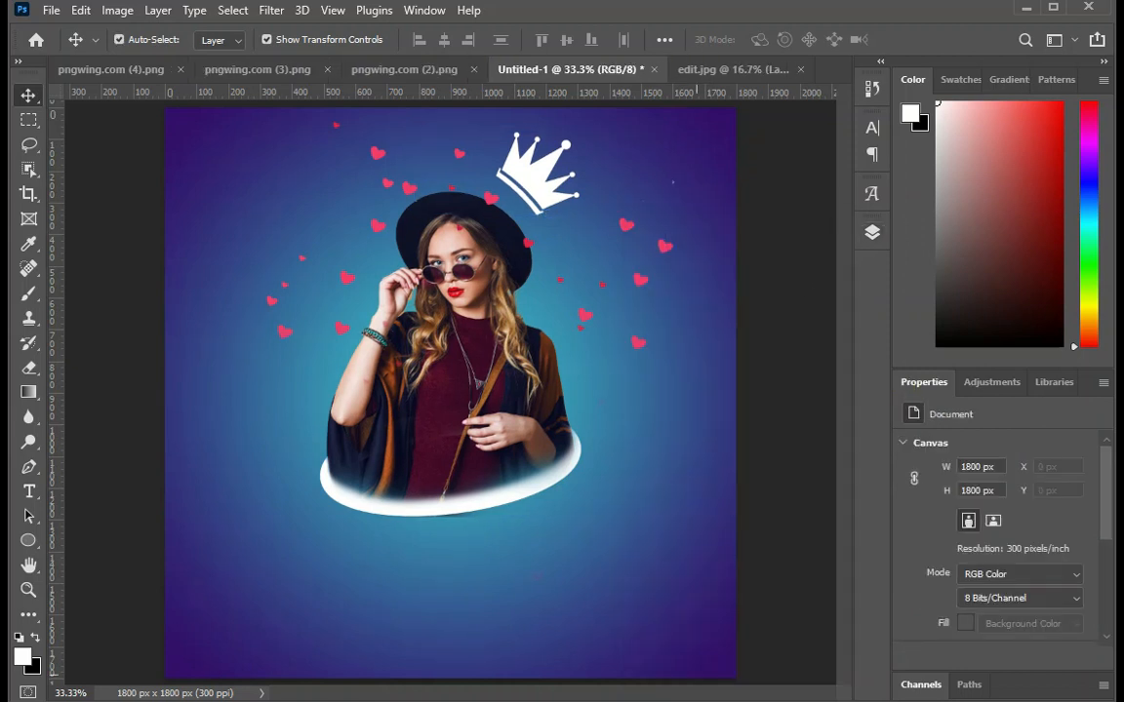